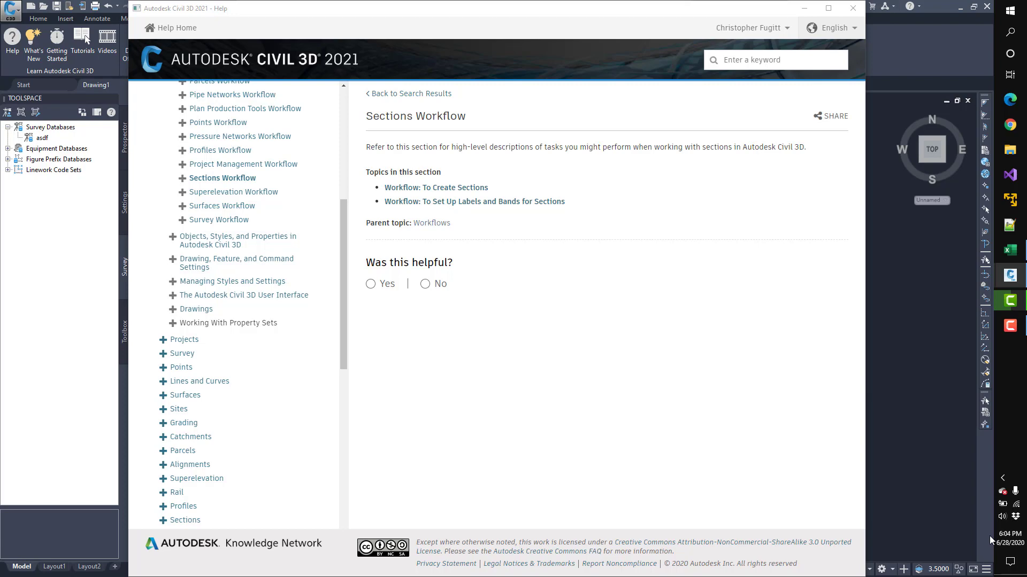
Open the "Workflow: To Create Sections" article and rate it not helpful because the information was incorrect, incomplete, or confusing.
left_click(461, 188)
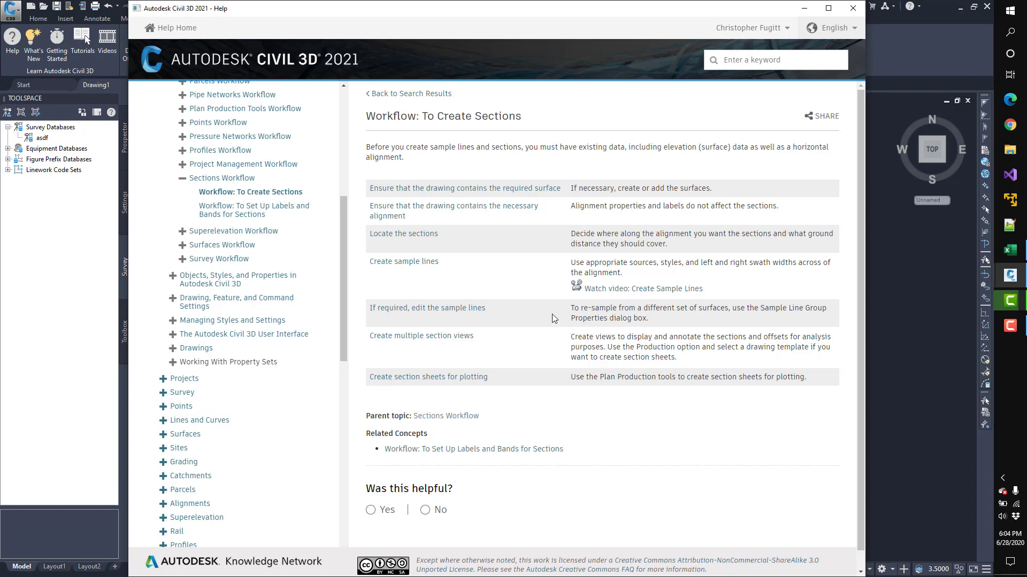
left_click(427, 511)
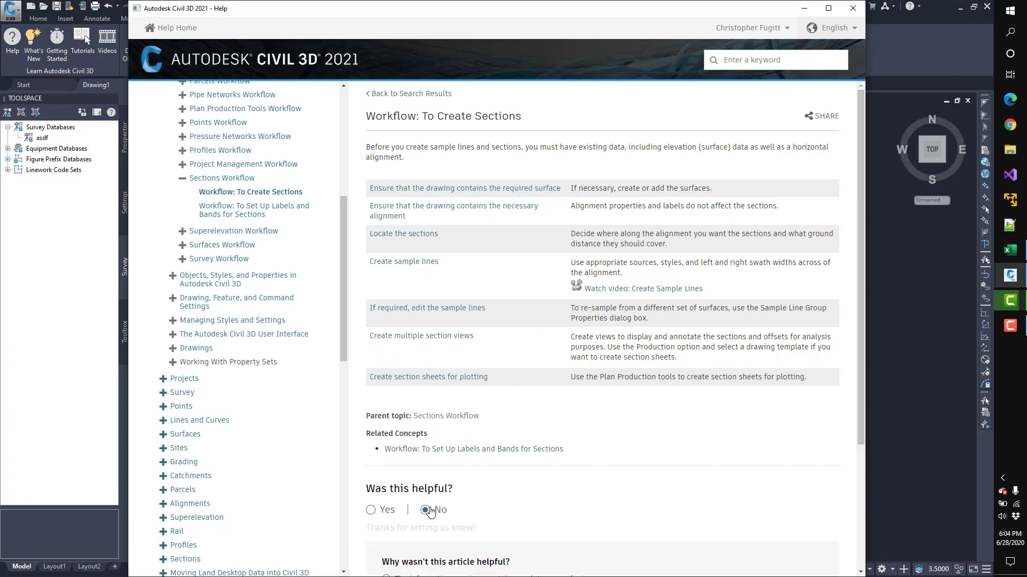
scroll(432, 509, "down", 2)
left_click(399, 473)
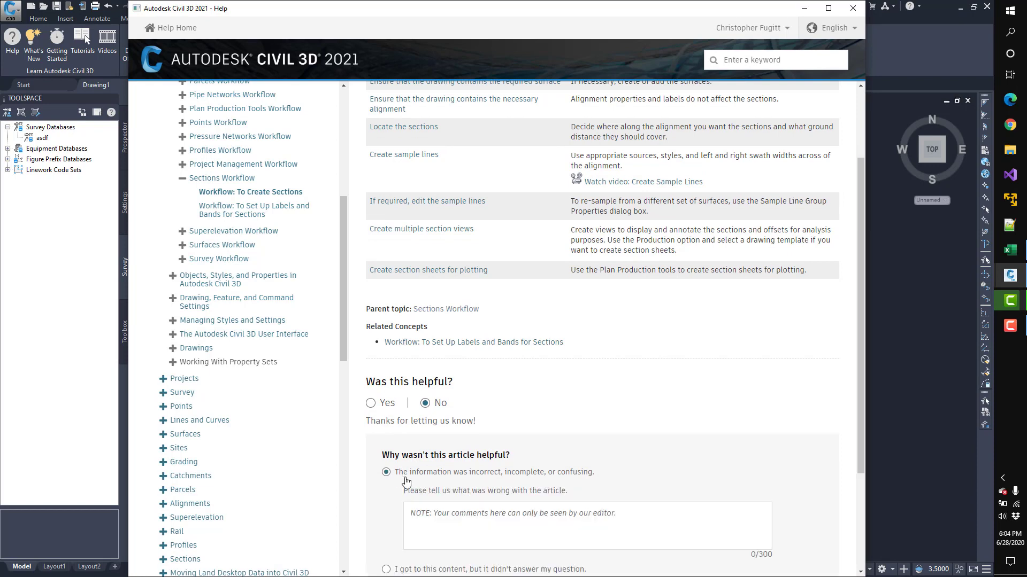
Write "May also need a corridor instead of a surface." as the feedback comment on the article.
left_click(450, 521)
type("May a")
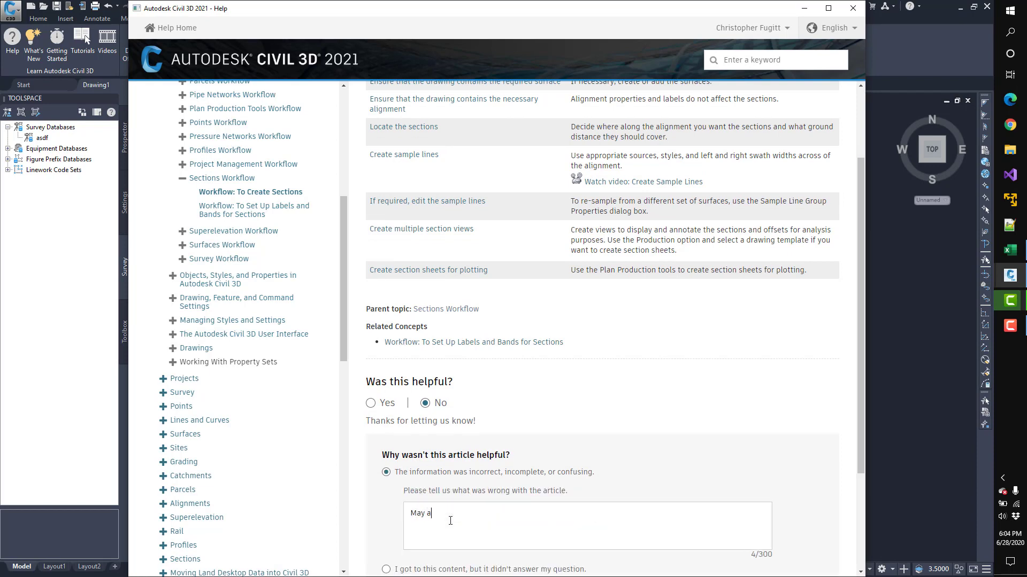
type("lso need a corridor instead of a surface.")
key("BackSpace")
Quote the article's phrase "widths across of the alignment." on a second comment line and add "The of doesn't appear to be needed.".
scroll(461, 513, "up", 3)
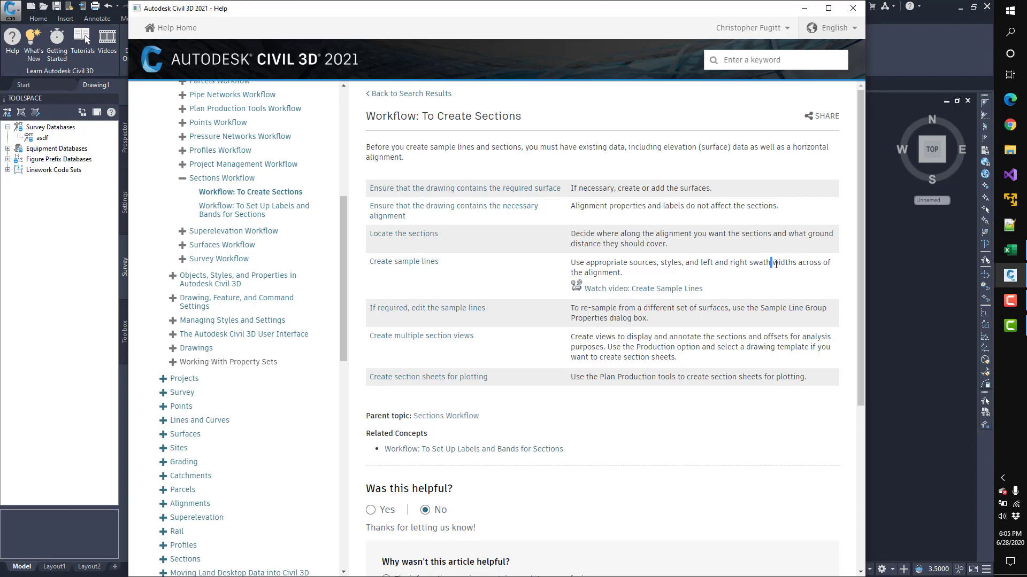
left_click_drag(771, 262, 657, 282)
key("ctrl+c")
scroll(658, 281, "down", 5)
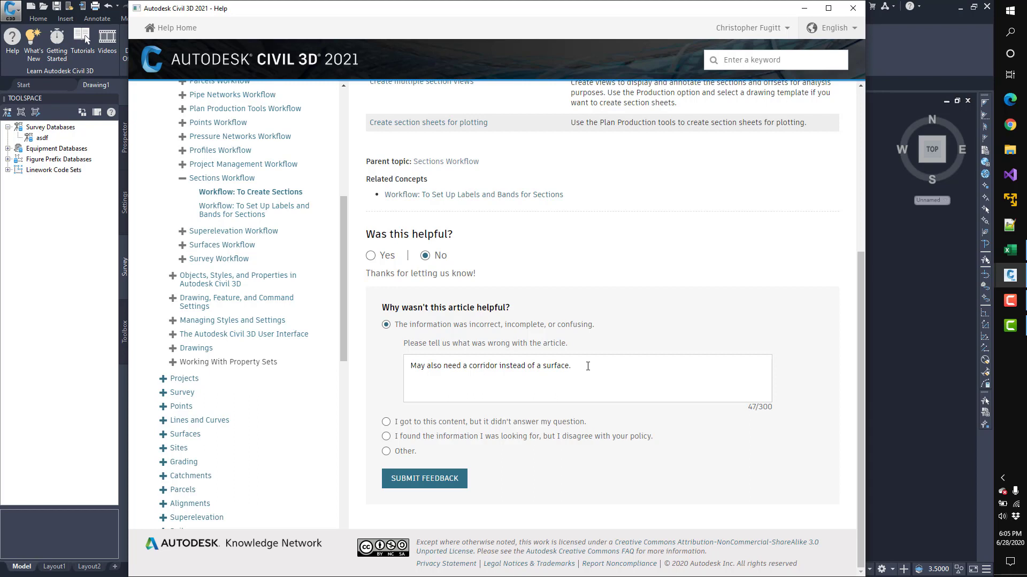
key("ctrl+v")
type("\"")
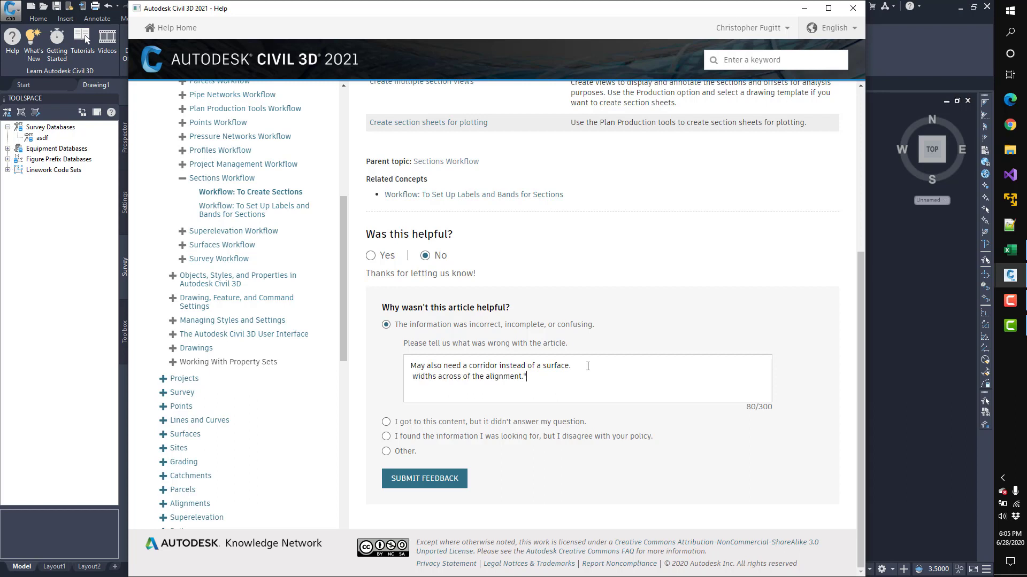
key("Home")
type("\"")
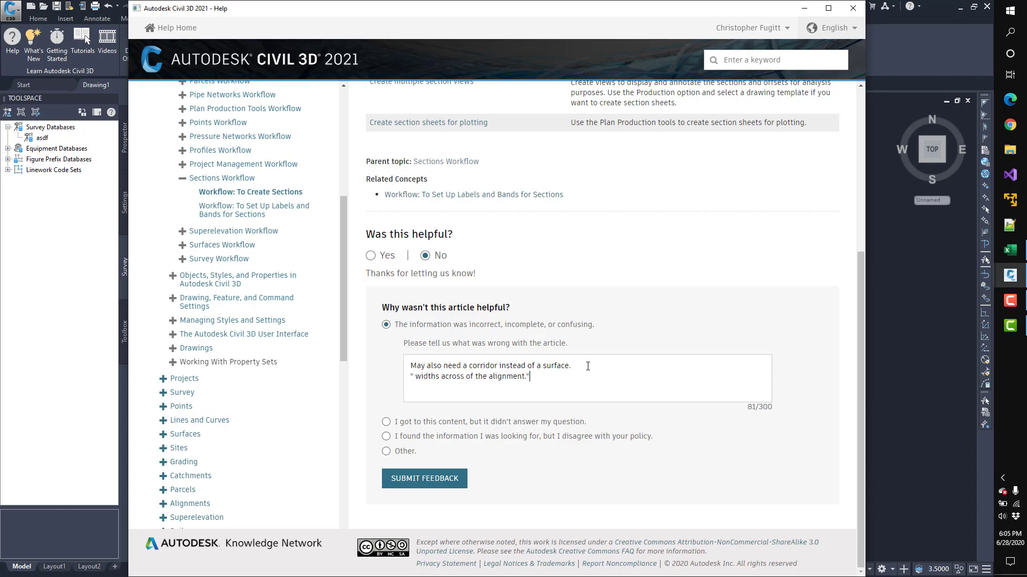
type(" The of doesn't appear to be needed.")
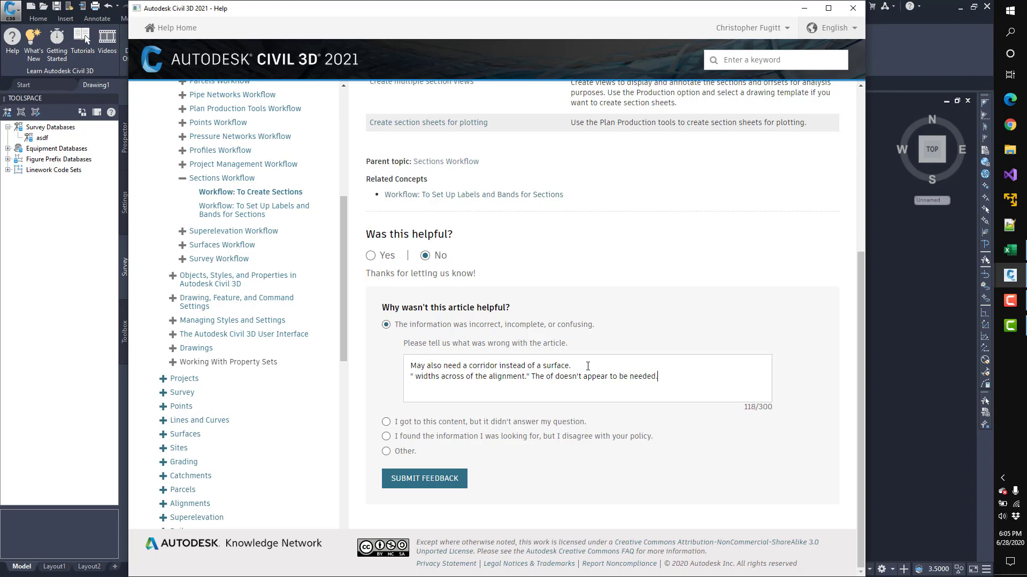
key("Return")
Highlight "Sample Line Group Properties" in the article's row on editing sample lines, and minimize the help window.
scroll(587, 366, "up", 4)
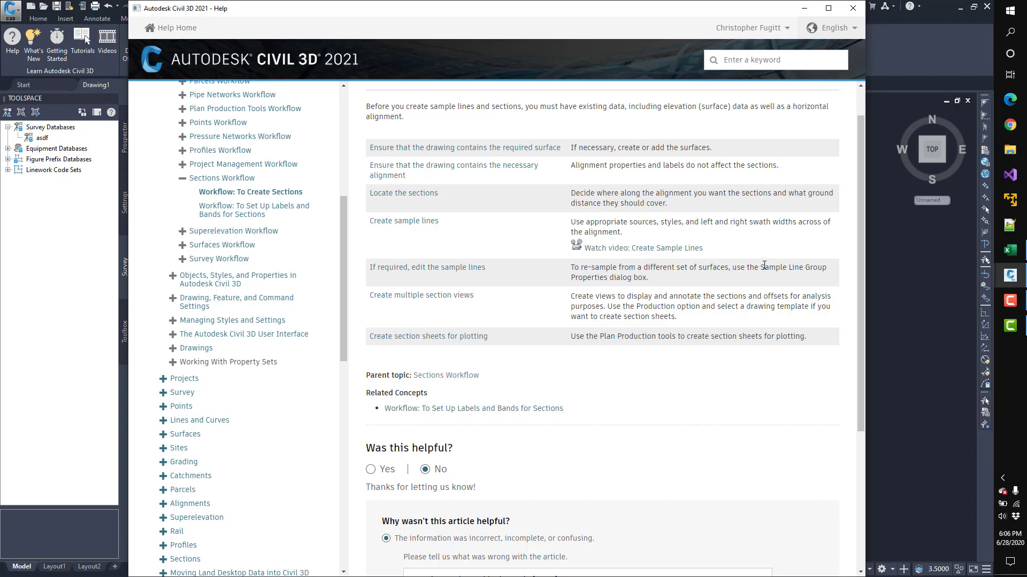
left_click_drag(761, 268, 609, 280)
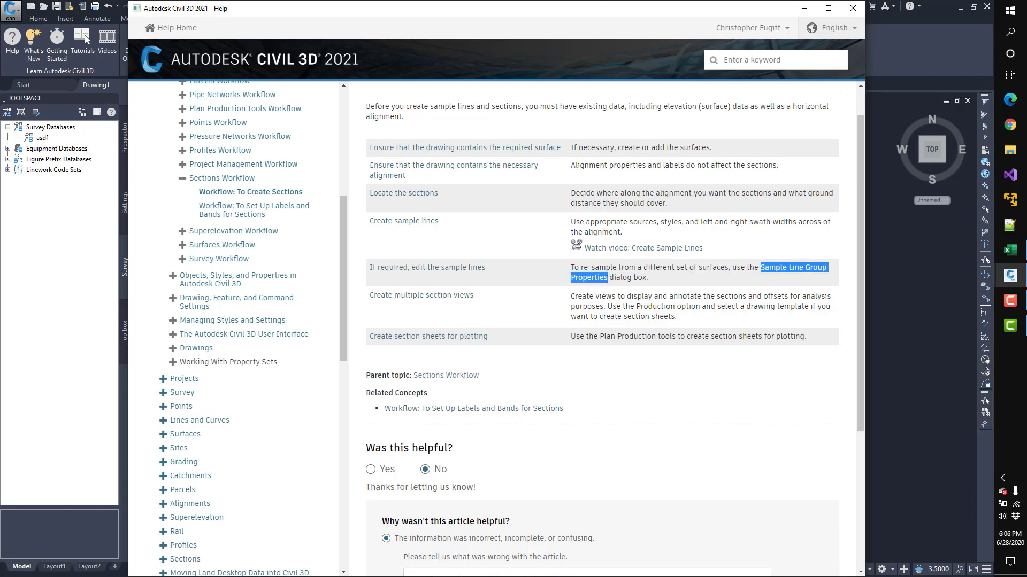
left_click(808, 9)
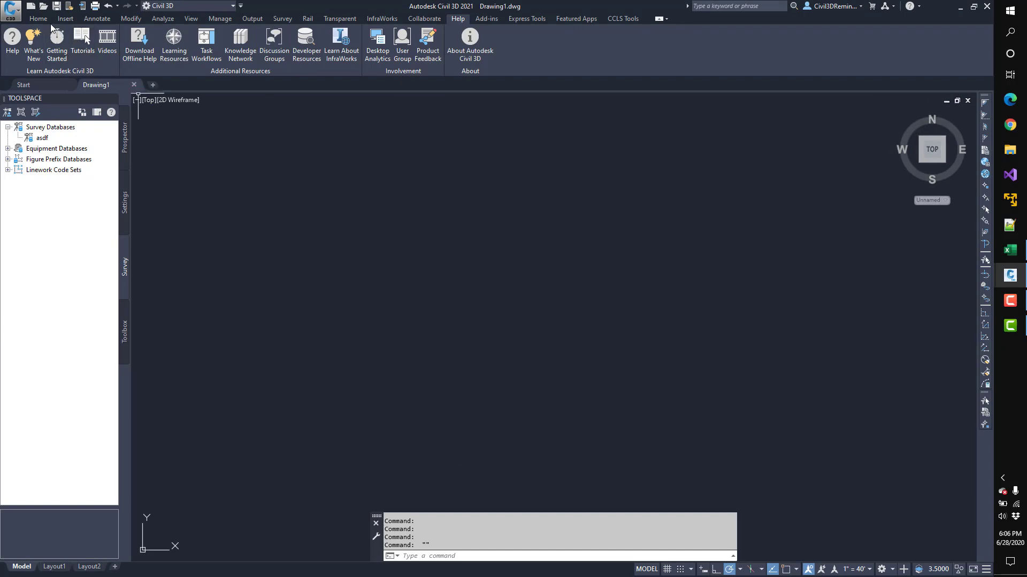
Start opening a drawing and browse to C:\Program Files\Autodesk\AutoCAD 2021\C3D\Help\Civil Tutorials\Drawings.
left_click(21, 15)
left_click(32, 91)
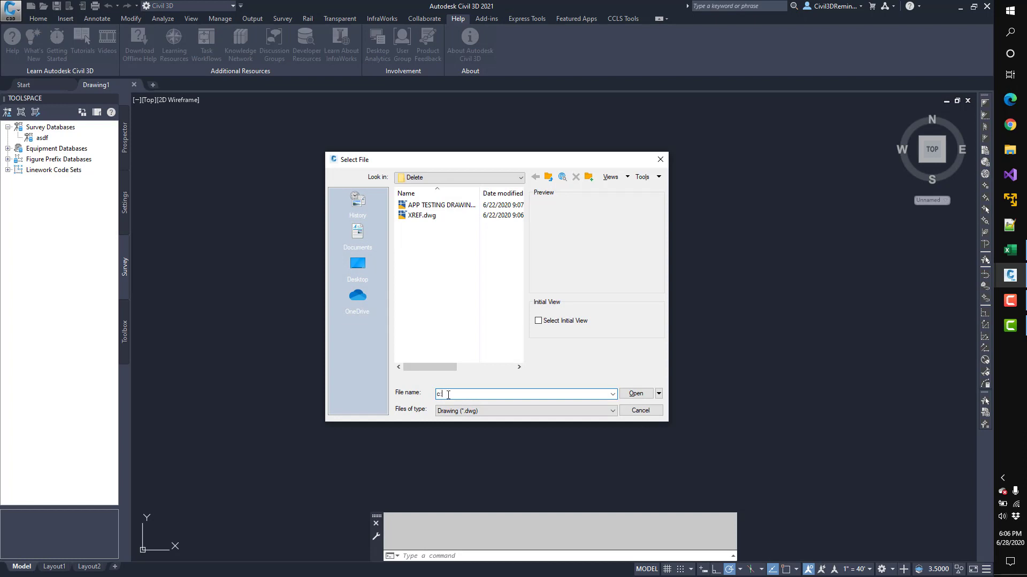
key("Return")
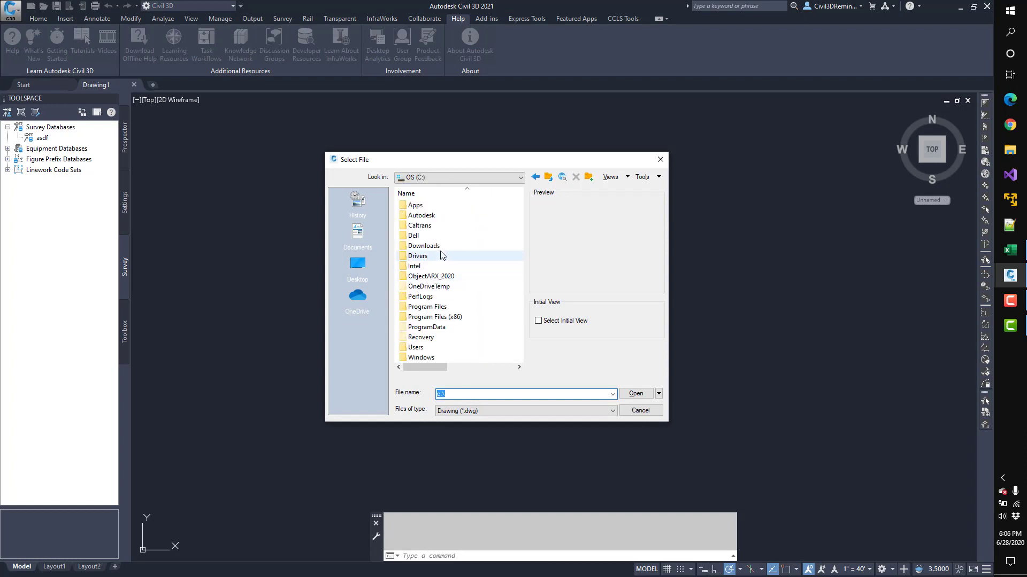
left_click(437, 269)
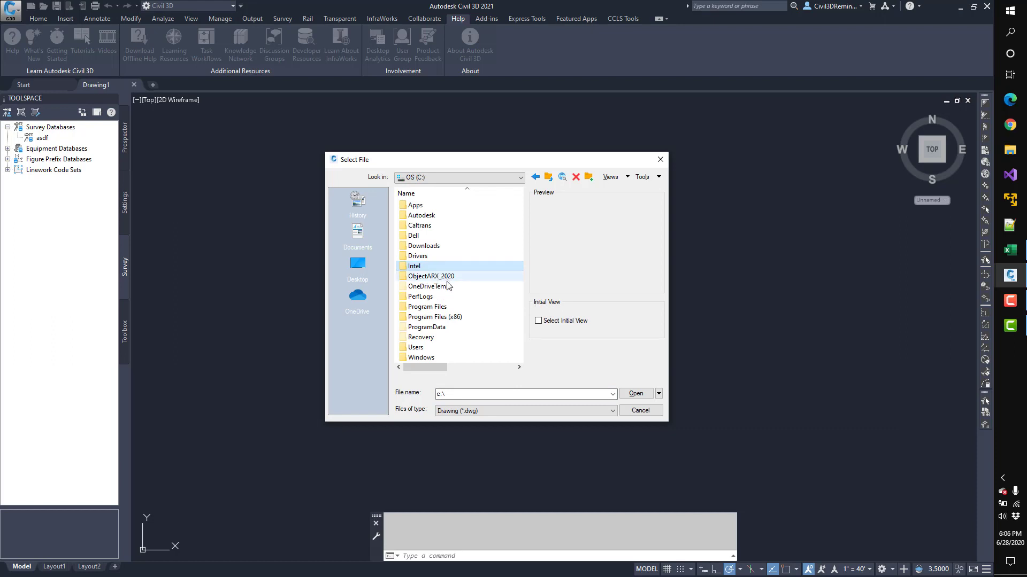
double_click(430, 307)
double_click(422, 215)
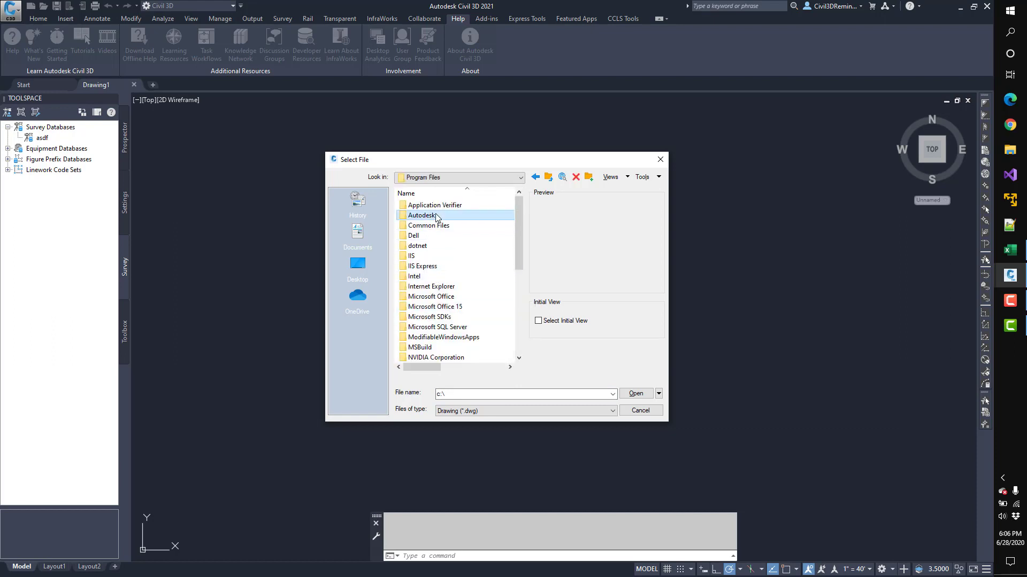
double_click(449, 225)
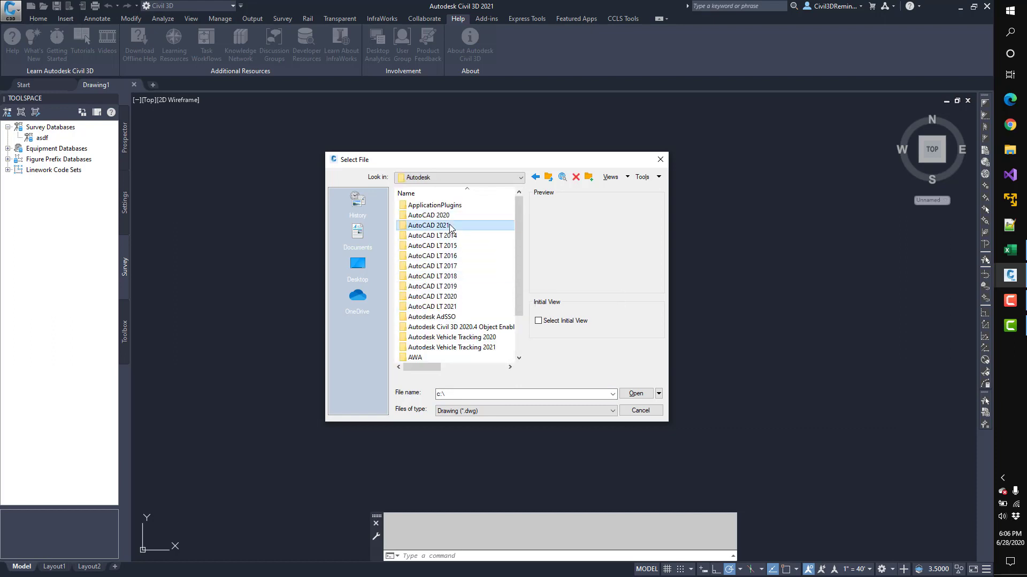
double_click(445, 236)
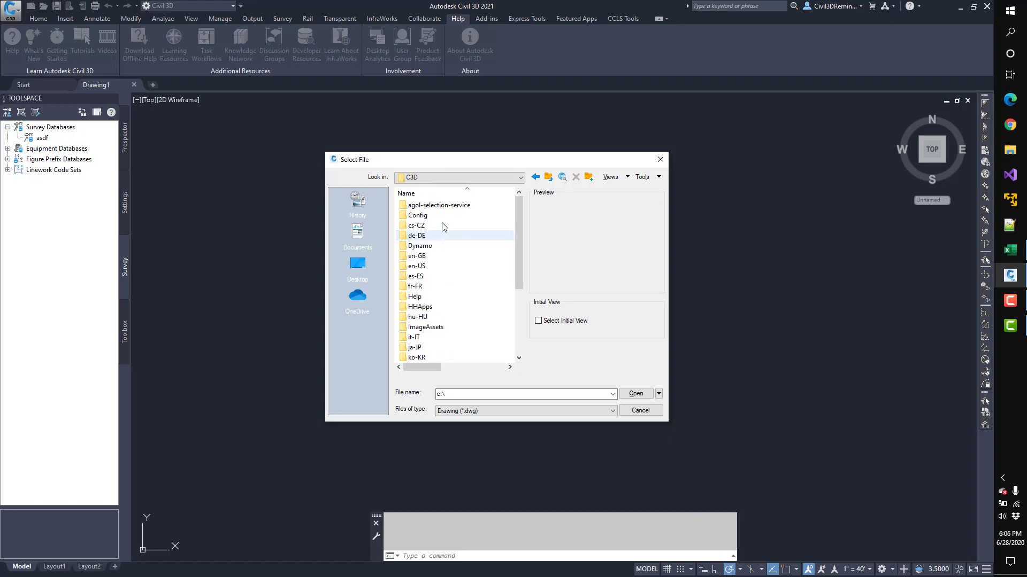
double_click(442, 297)
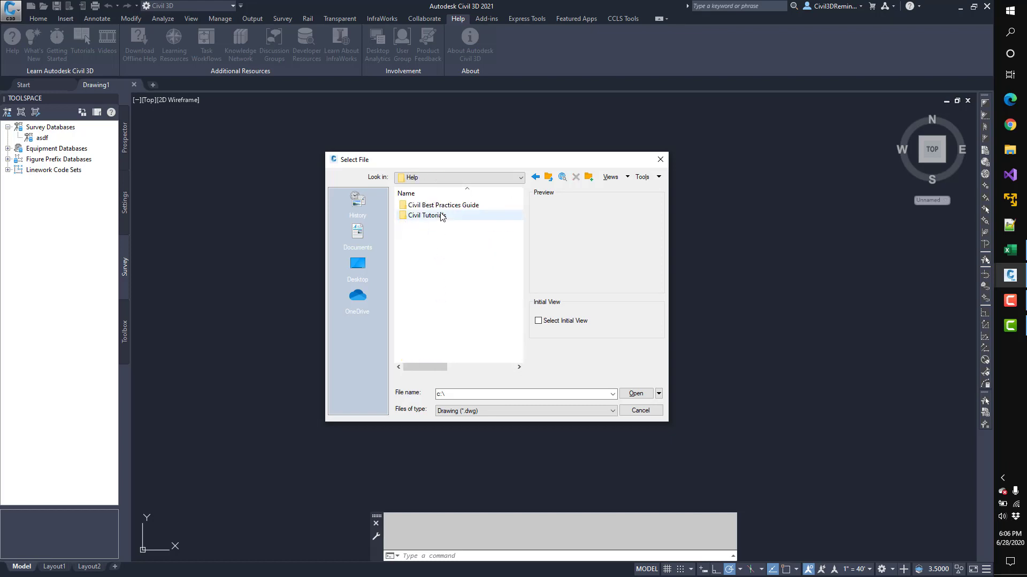
double_click(442, 216)
double_click(438, 208)
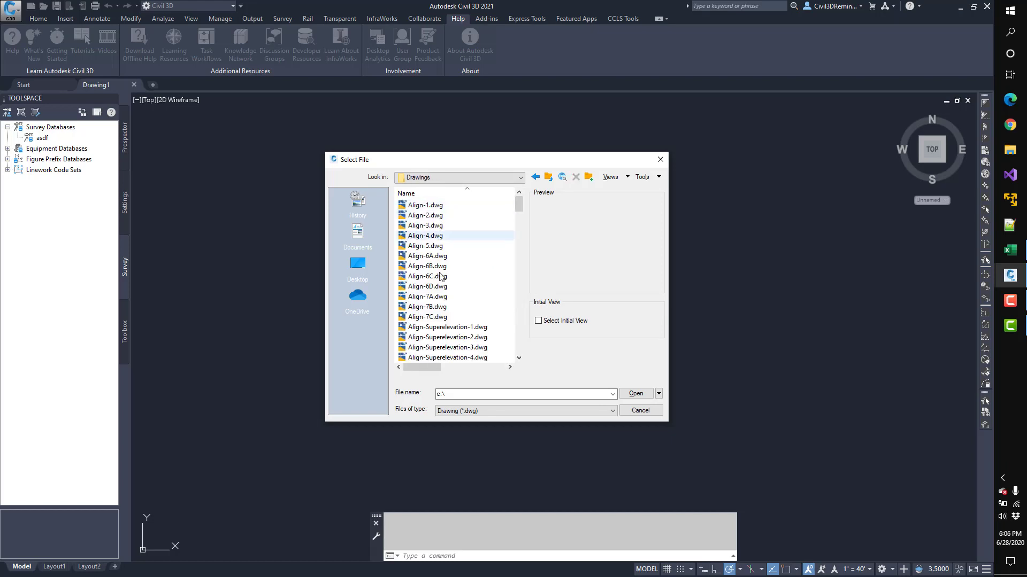
Preview the section tutorial drawings and open Sections-Grade-Label.dwg as read-only.
scroll(457, 327, "down", 10)
scroll(455, 328, "down", 15)
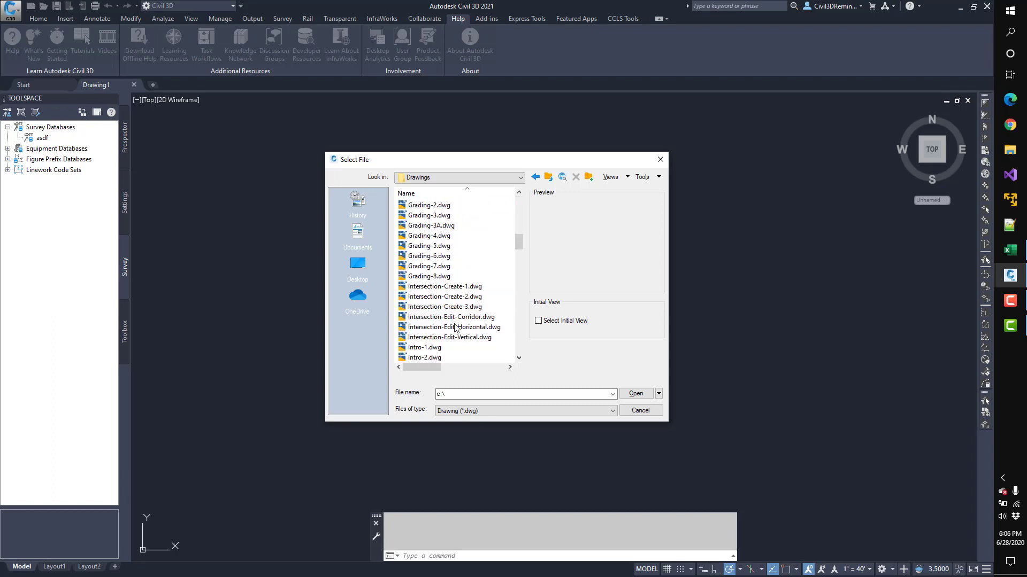
scroll(455, 328, "down", 10)
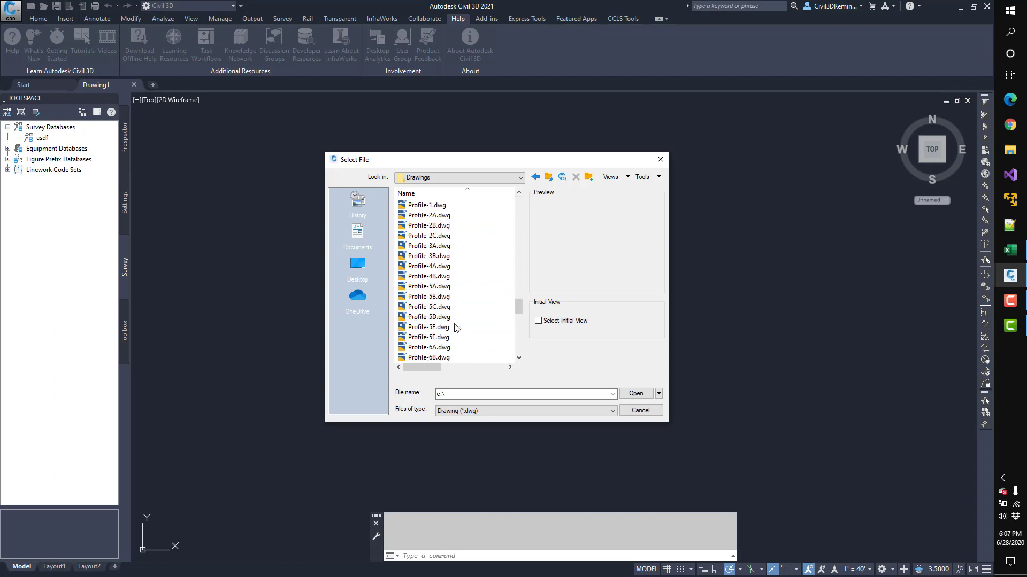
scroll(455, 328, "up", 1)
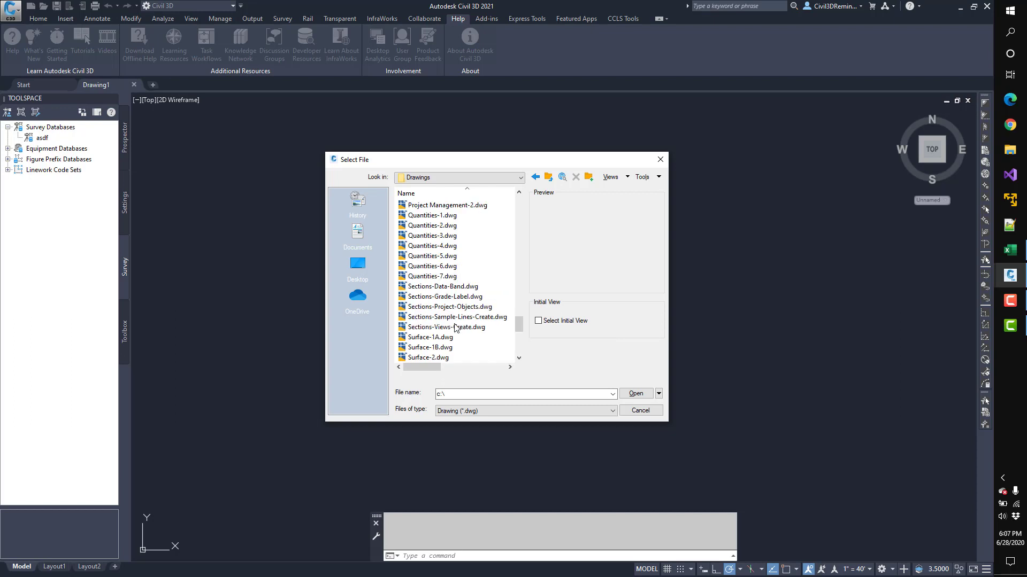
left_click(457, 307)
left_click(459, 296)
key("Up")
key("Up")
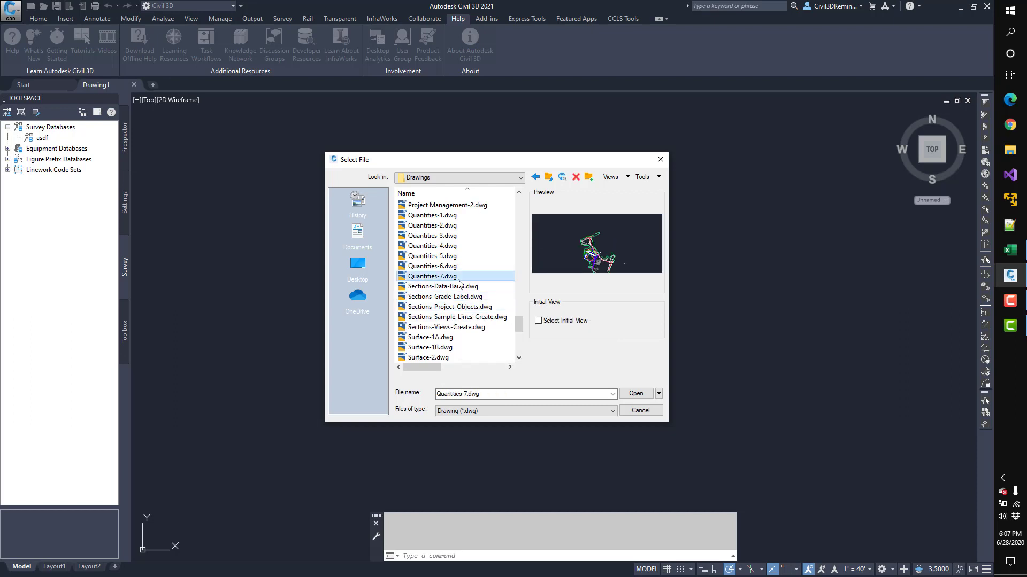
key("Down")
key("Down")
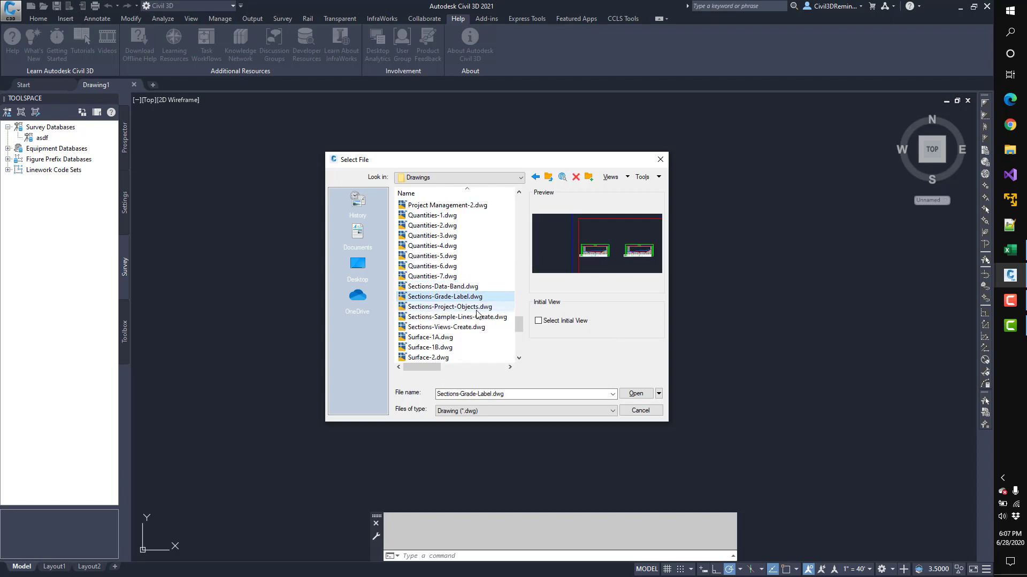
left_click(641, 394)
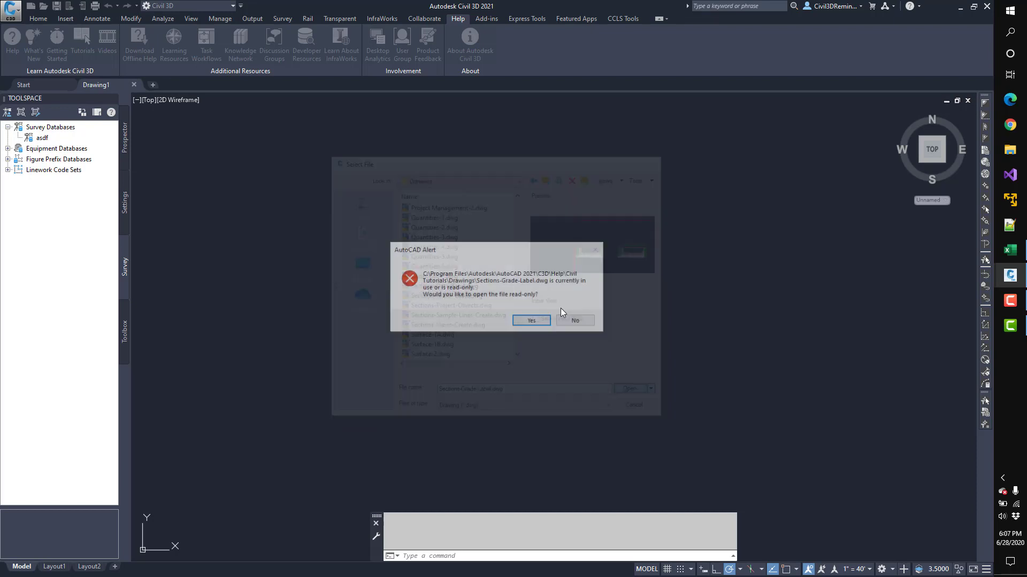
left_click(532, 323)
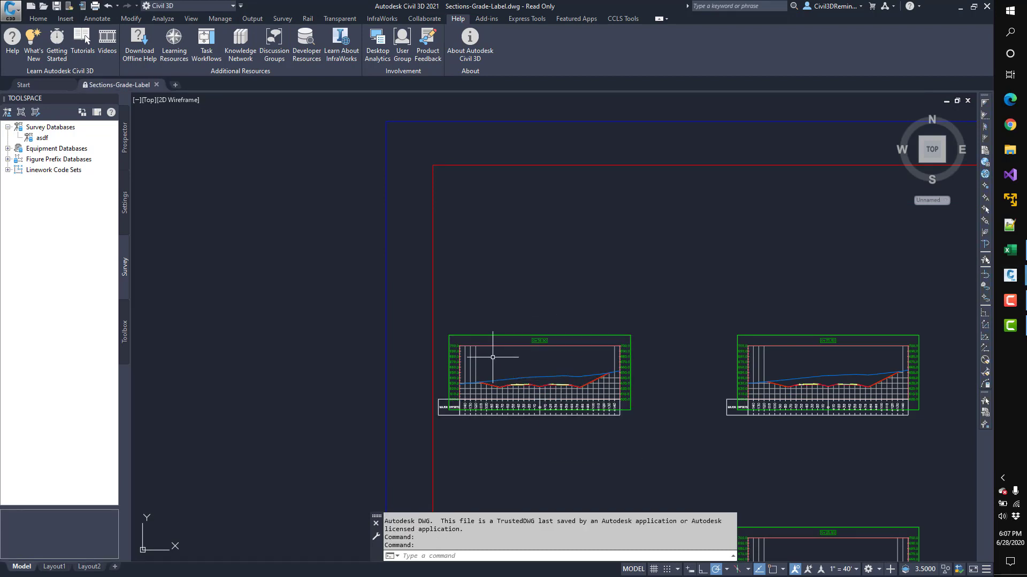
Select sample line SL-18 in the plan and open the properties of its sample line group.
middle_click_drag(385, 299, 772, 254)
scroll(770, 255, "down", 13)
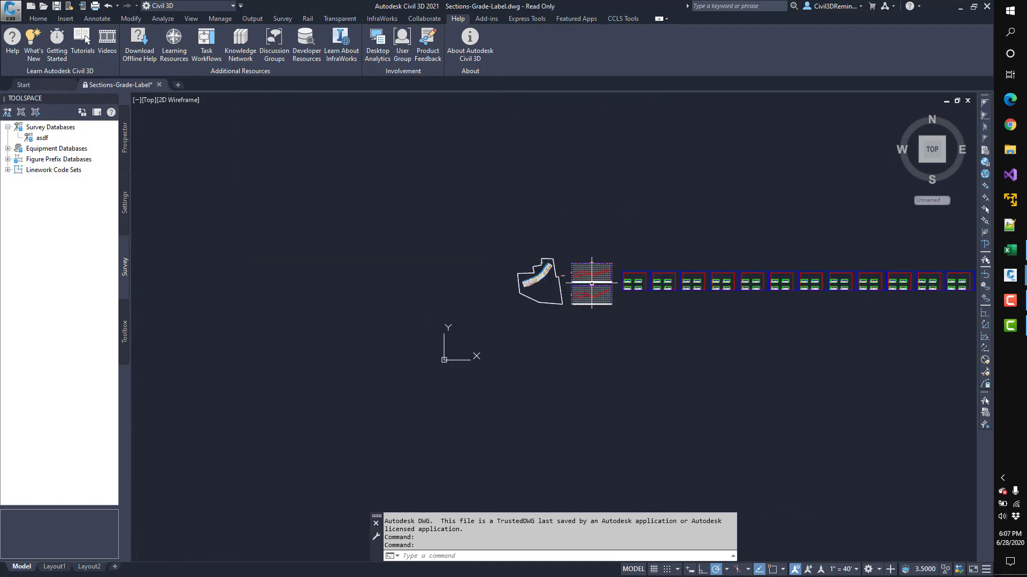
scroll(501, 274, "up", 4)
scroll(599, 284, "up", 5)
scroll(606, 288, "up", 4)
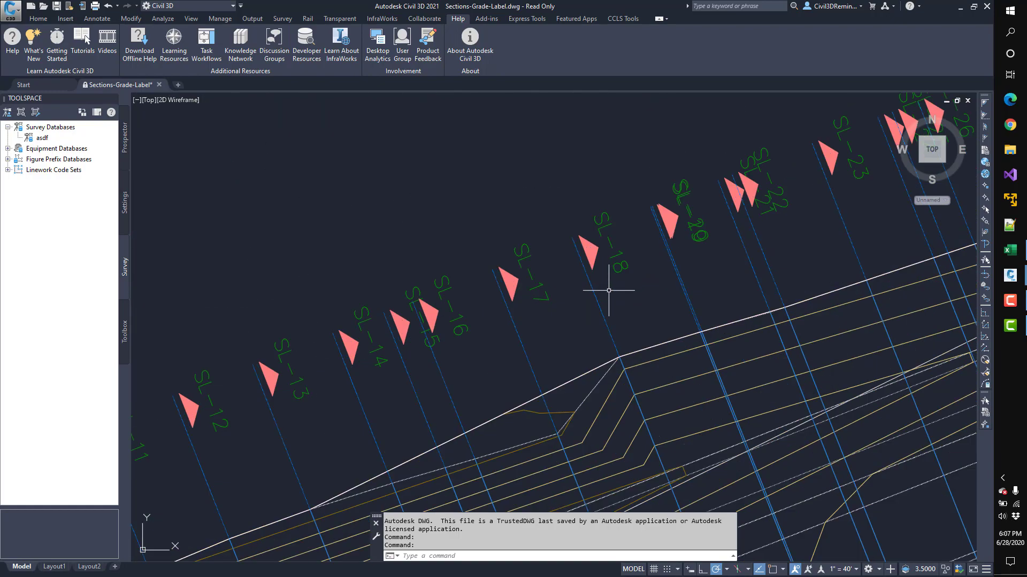
left_click(594, 294)
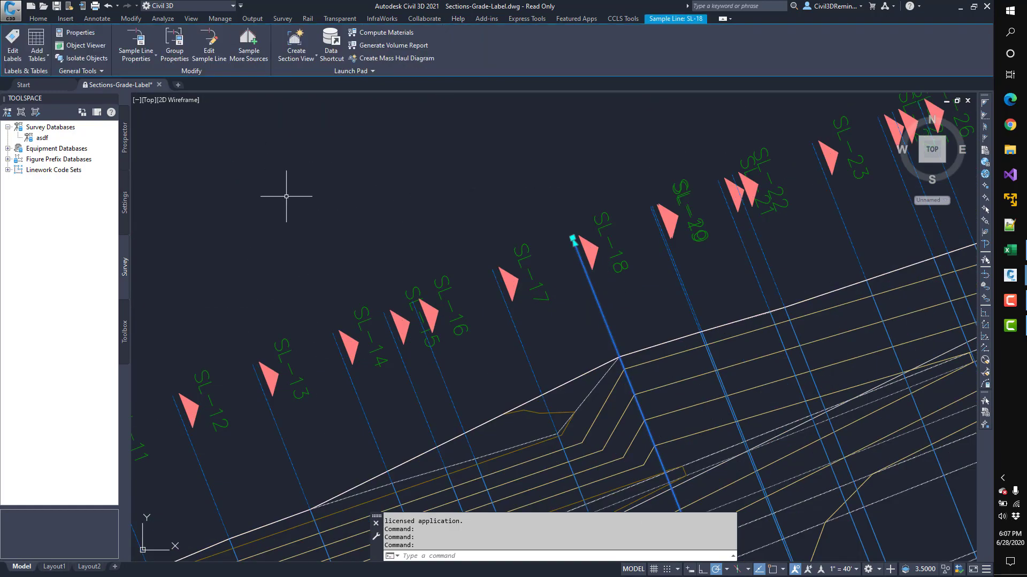
left_click(182, 45)
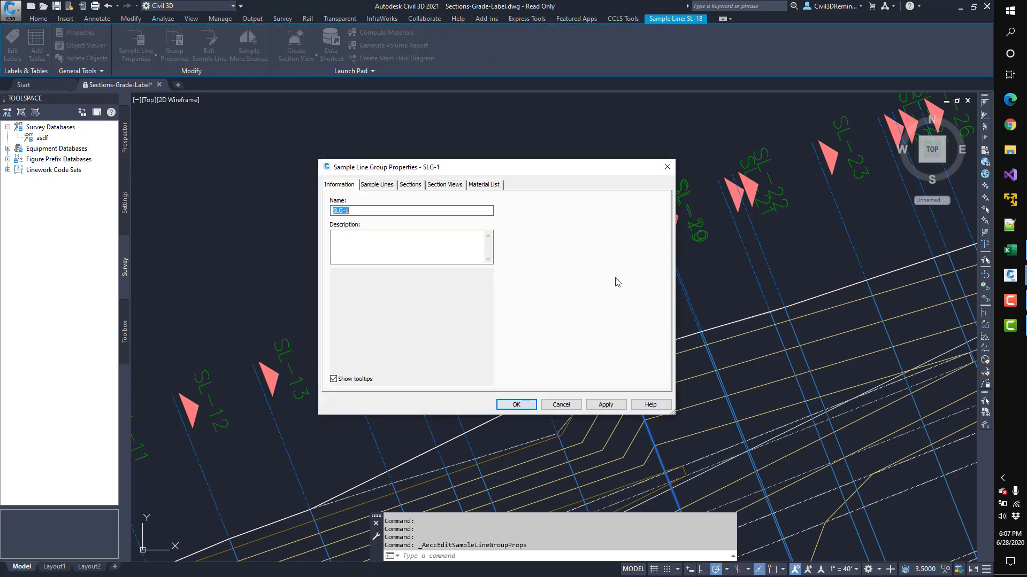
Show the sample line group's list of sampled sections and move the dialog clear of the selected sample line.
left_click(374, 183)
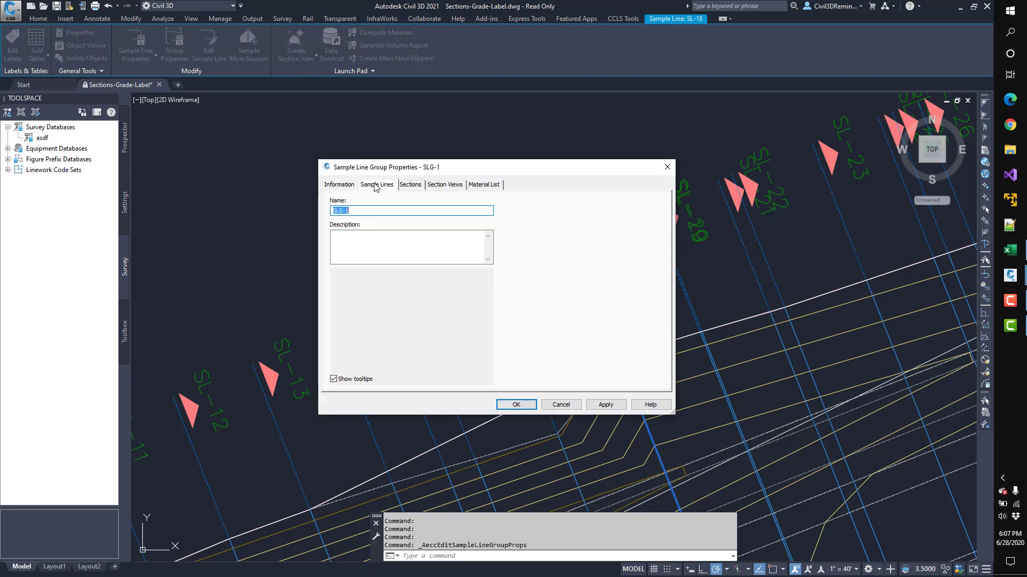
left_click(413, 184)
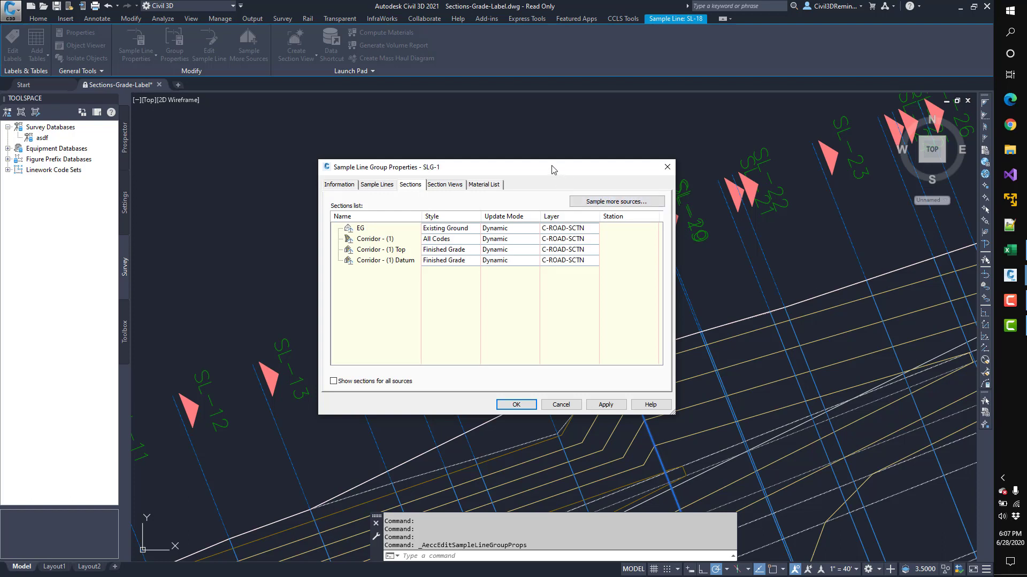
left_click_drag(535, 167, 385, 130)
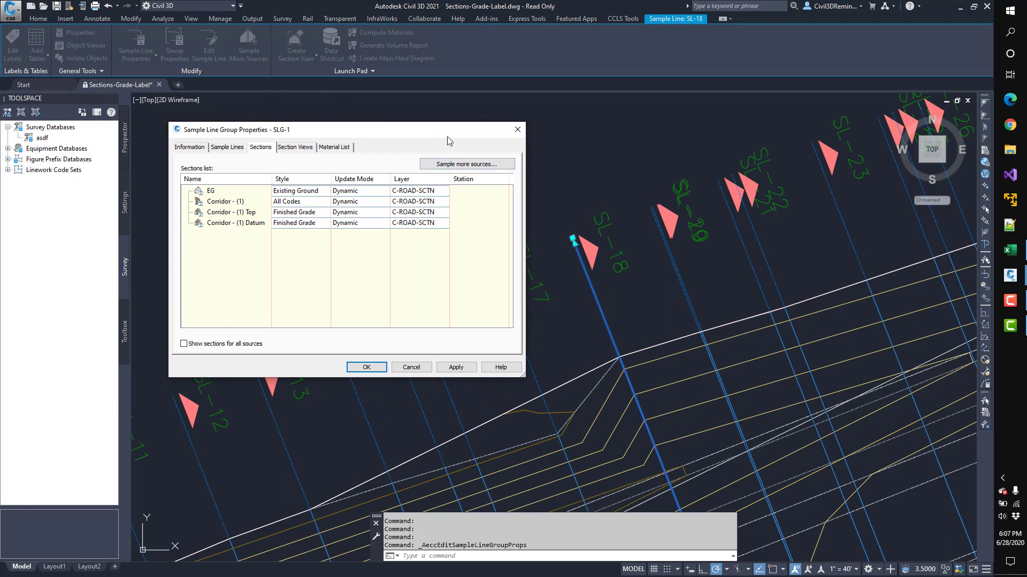
left_click_drag(449, 132, 325, 114)
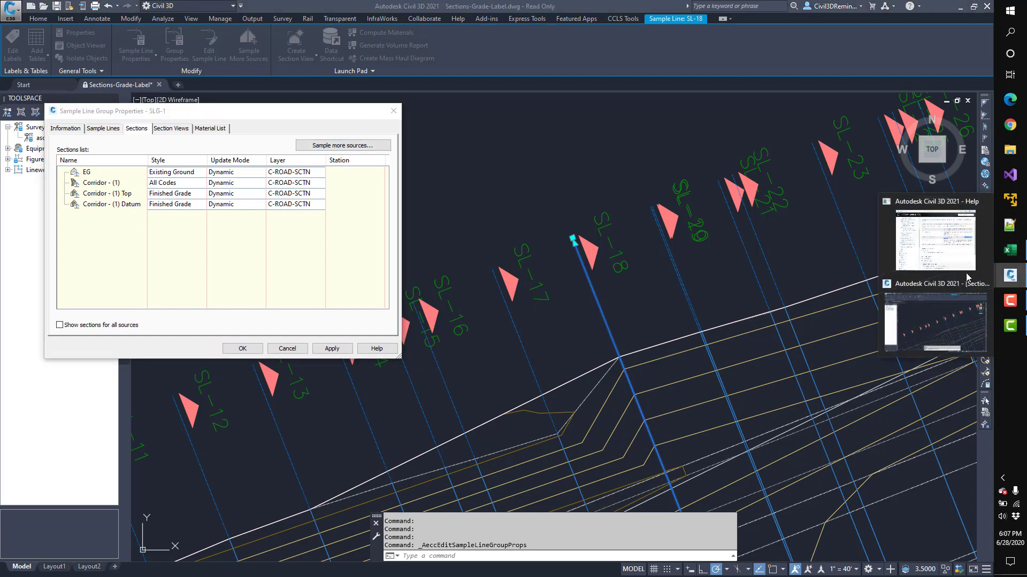
Switch to the Help window and copy "Sample Line Group Properties dialog box." from the row about editing the sample lines.
left_click(936, 241)
left_click_drag(594, 20, 716, 21)
scroll(663, 395, "down", 4)
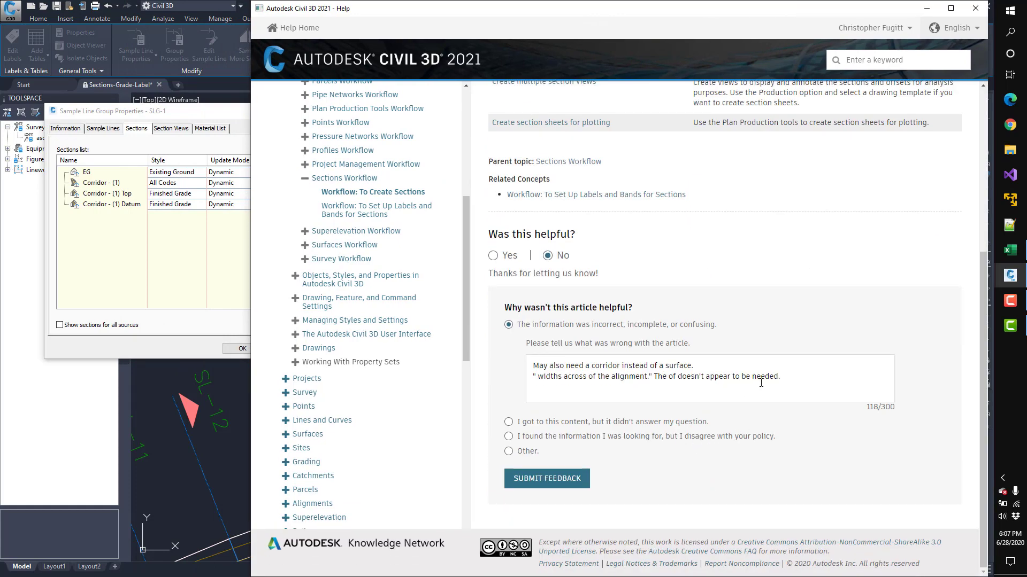
scroll(856, 300, "up", 5)
left_click(878, 307)
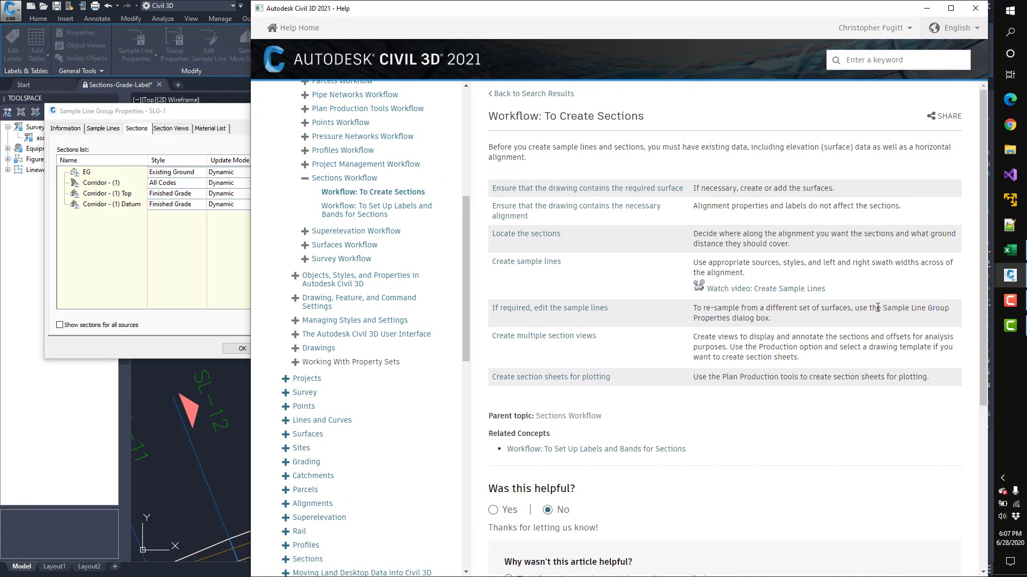
left_click_drag(883, 308, 734, 319)
scroll(738, 321, "down", 5)
scroll(754, 323, "up", 3)
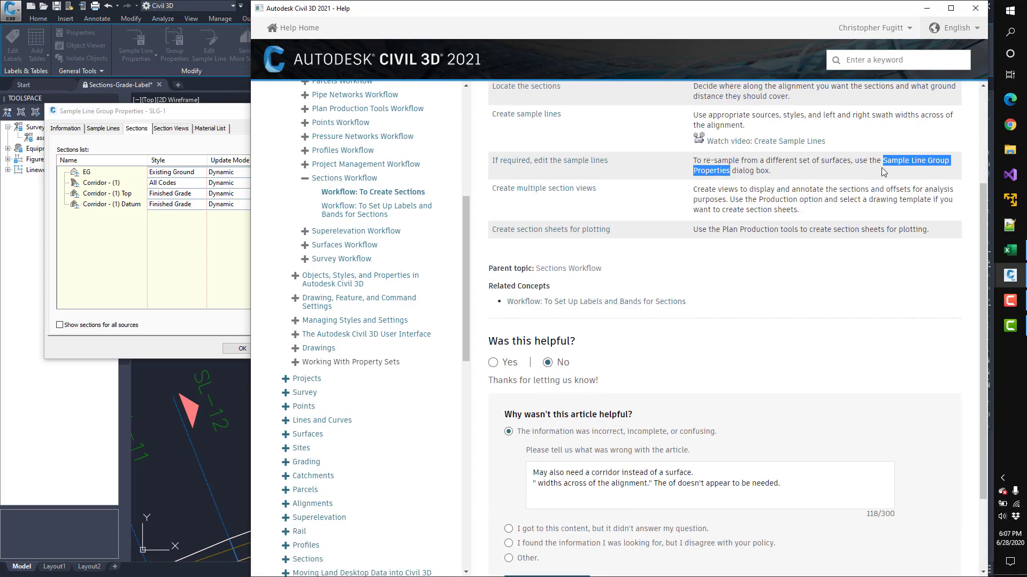
left_click(887, 164)
left_click_drag(884, 163, 912, 180)
key("ctrl+c")
Add a new line to the feedback comment quoting the copied phrase "Sample Line Group Properties dialog box.".
scroll(743, 321, "down", 2)
left_click(791, 374)
key("Return")
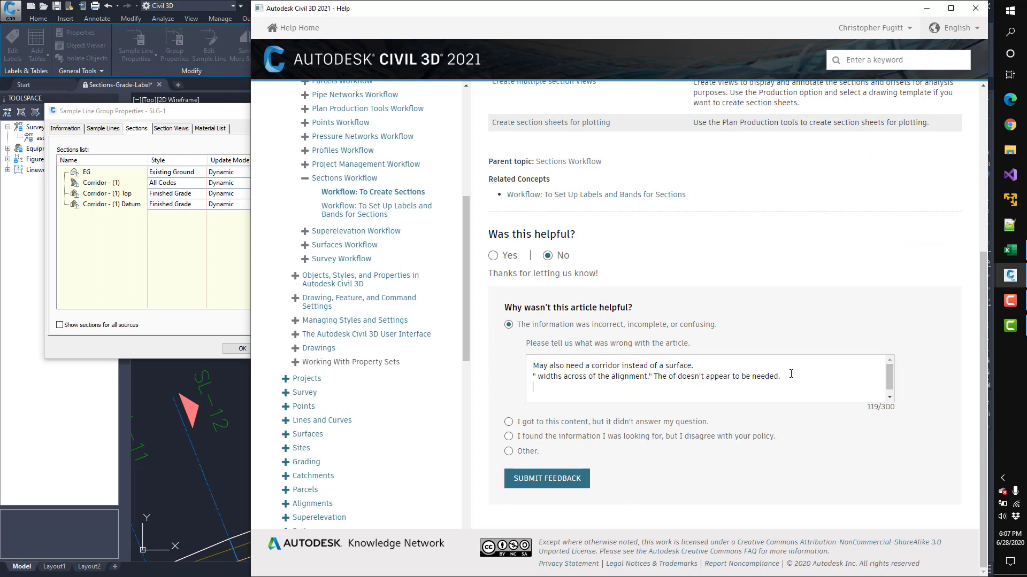
type("\"")
key("ctrl+v")
type("\" ")
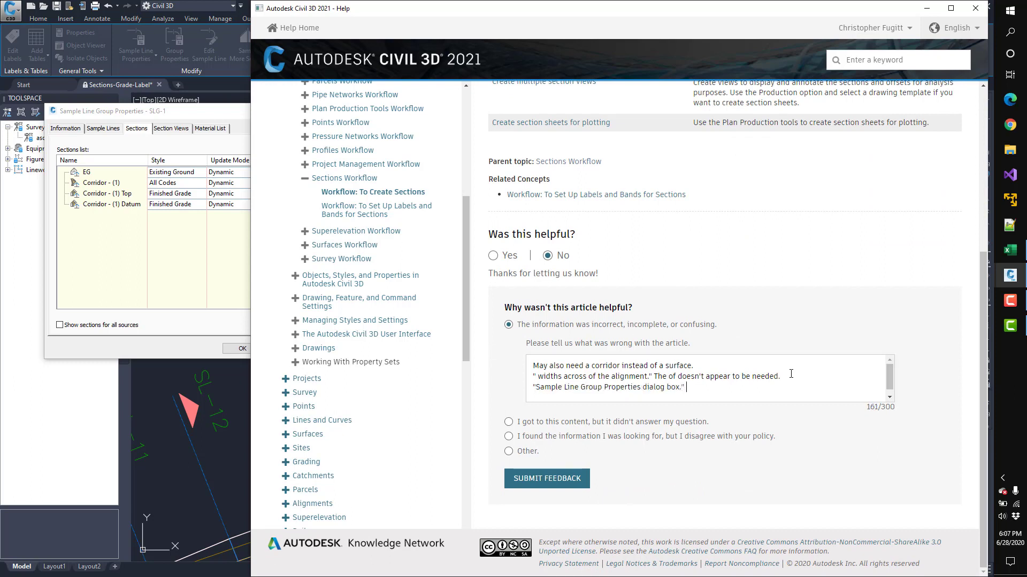
Continue the comment after the quote with "should be the Sample More Sources Dialog".
type("should be hte")
key("BackSpace")
key("BackSpace")
key("BackSpace")
key("BackSpace")
type("the Sample More Sources Dialog ")
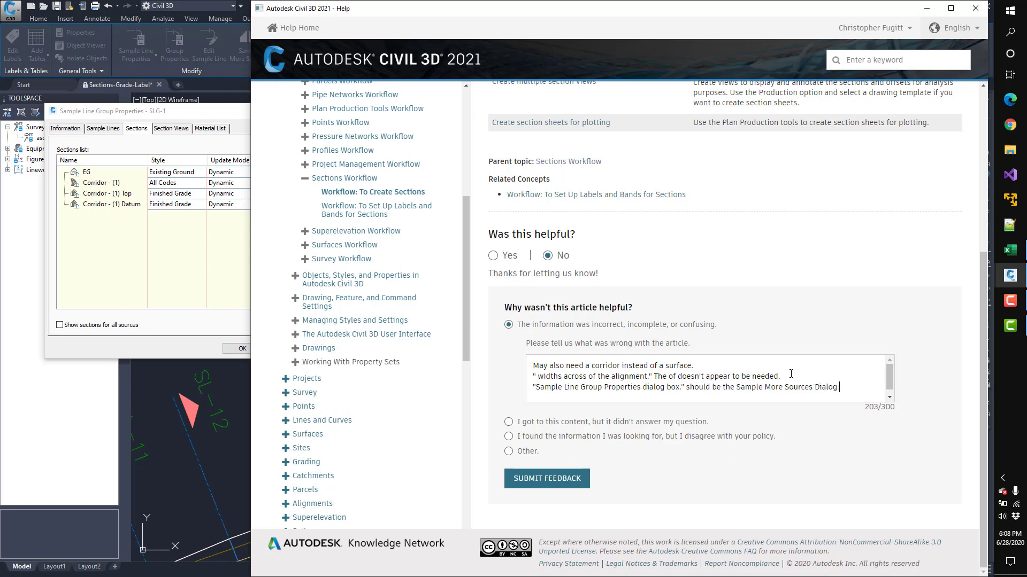
Finish the comment with "box. the SLG Dia has a button that opens the other dialog, which also is openable from the ribbon".
type("box. the SLG")
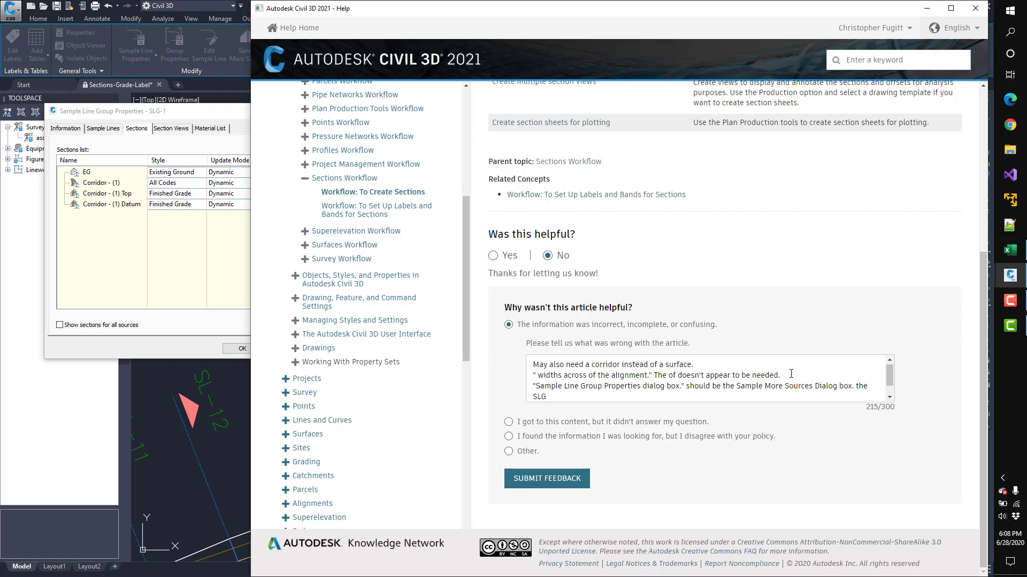
type(" Dia has a button that opens the other dial")
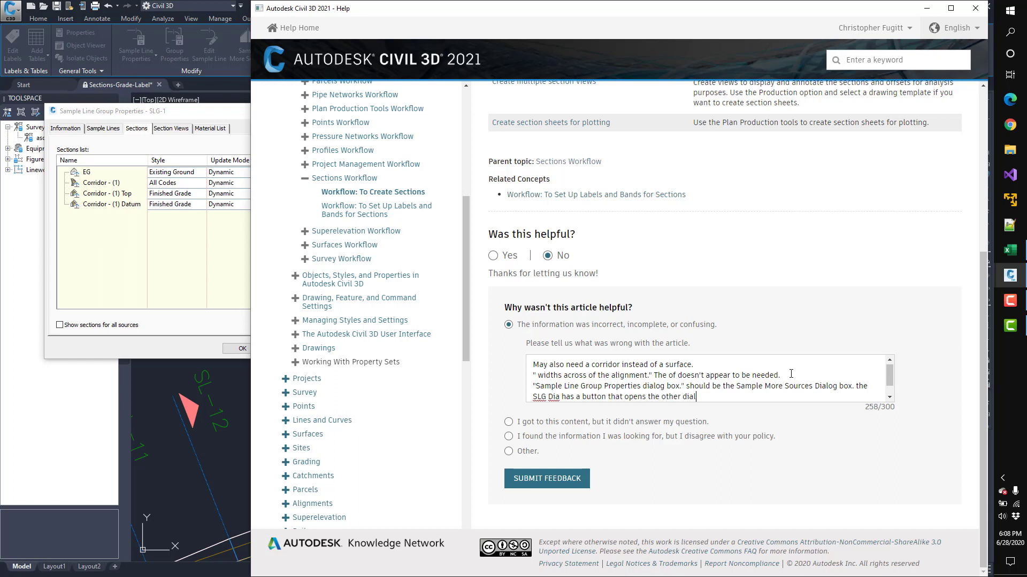
type("og, which also is openable from teh ribbon")
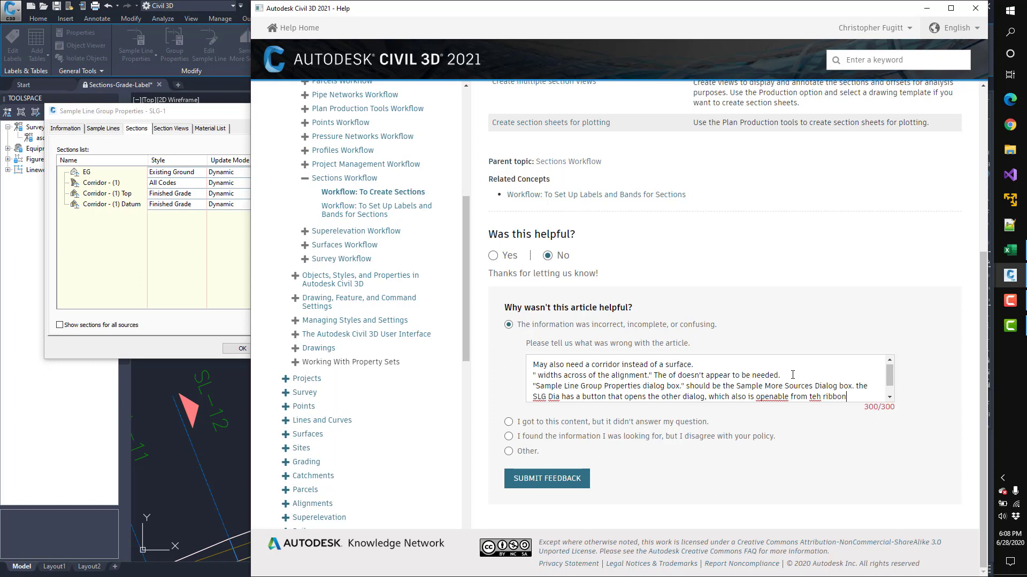
key("BackSpace")
type("e")
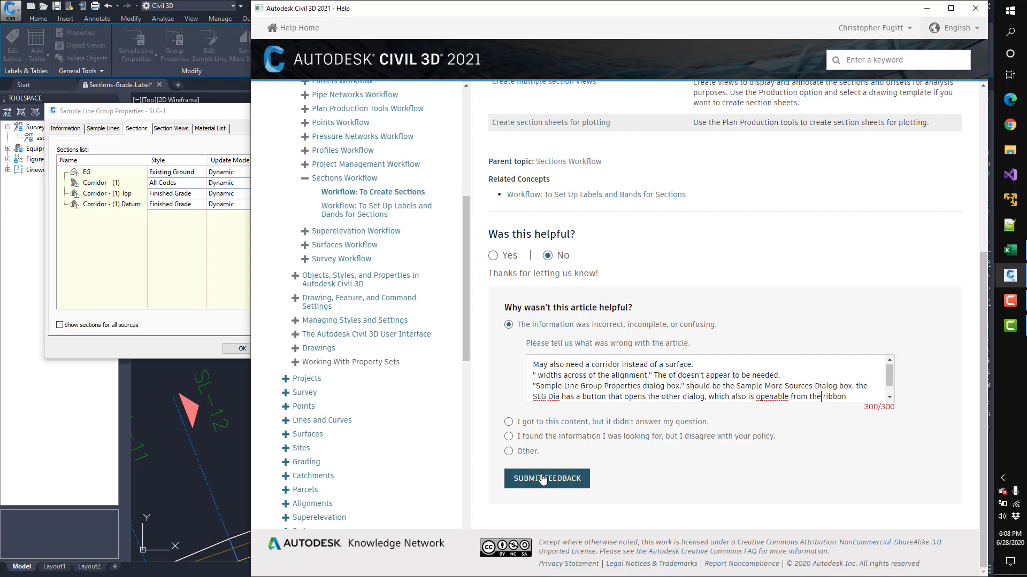
Submit the feedback and open the article "Workflow: To Set Up Labels and Bands for Sections".
scroll(545, 433, "up", 5)
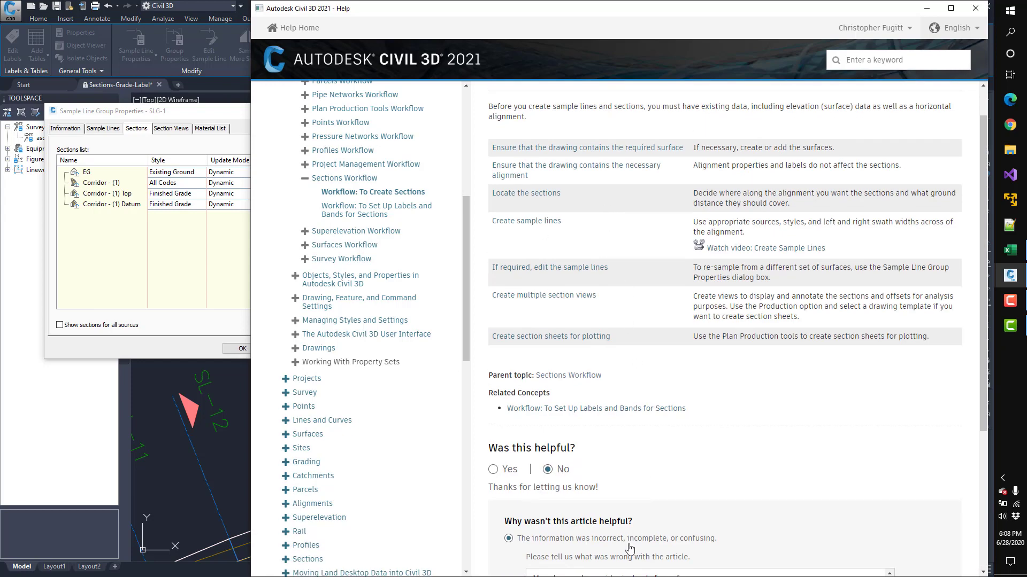
scroll(617, 545, "down", 5)
left_click(581, 531)
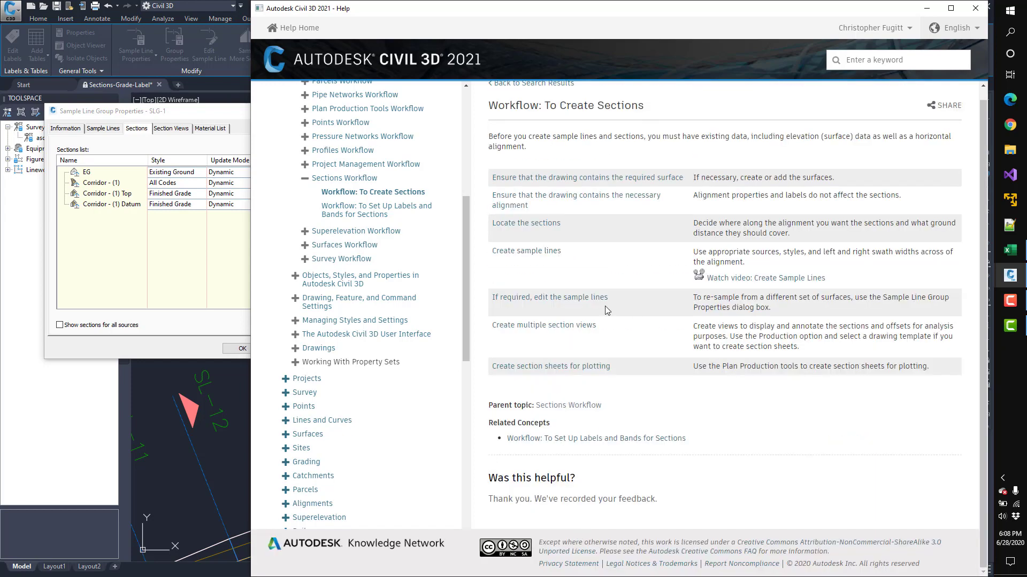
left_click(376, 210)
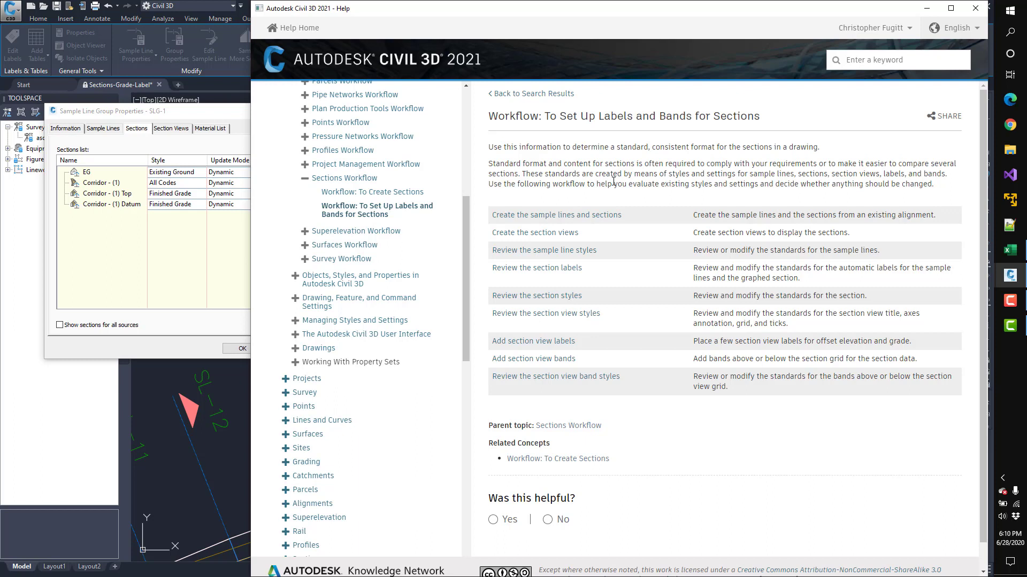
Cancel the sample line group properties in the drawing and check the label types offered by Add Labels for the Section View feature.
left_click(206, 327)
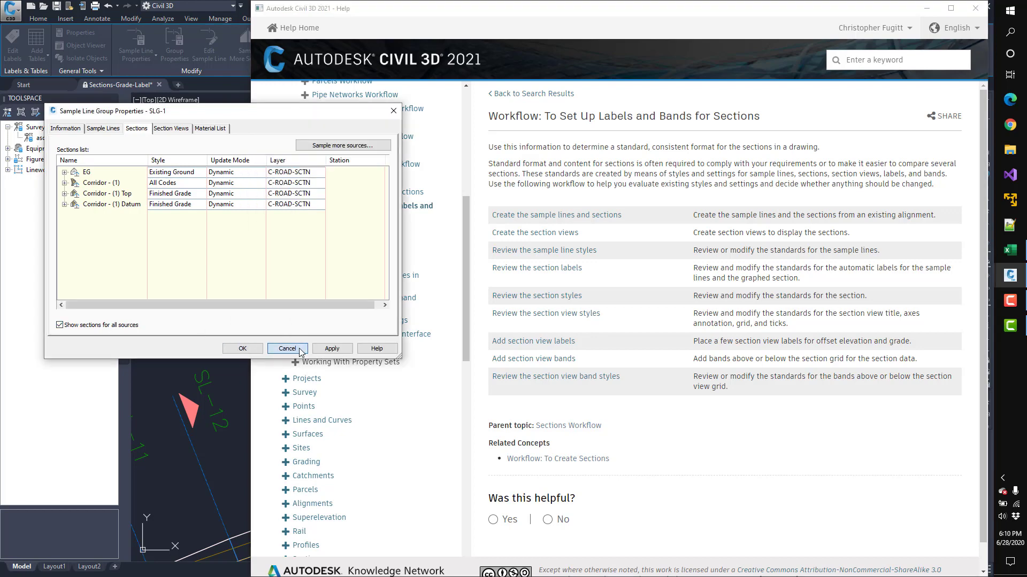
left_click(300, 351)
left_click(87, 19)
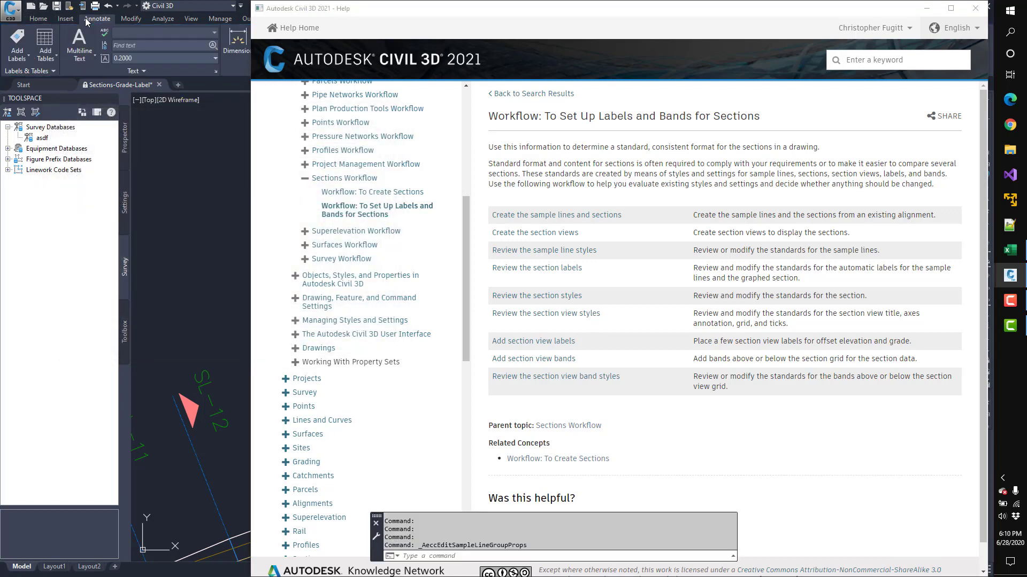
left_click(17, 40)
left_click(210, 160)
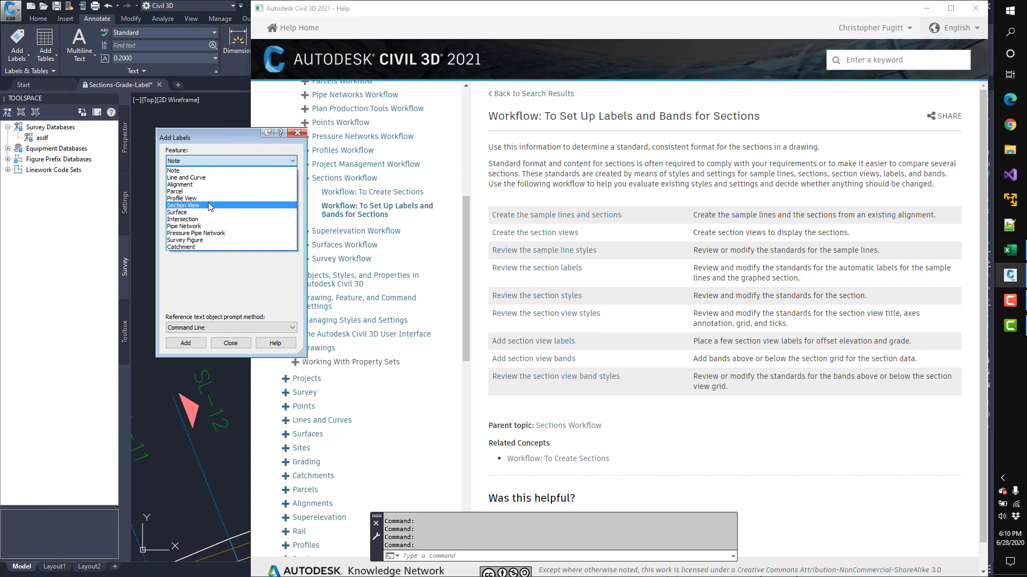
left_click(210, 206)
left_click(204, 185)
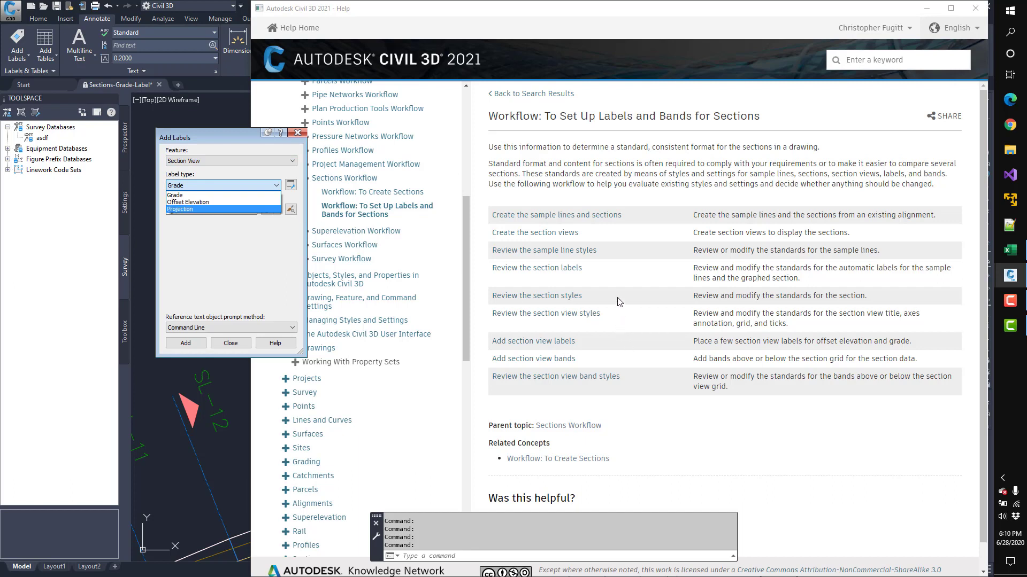
left_click(608, 275)
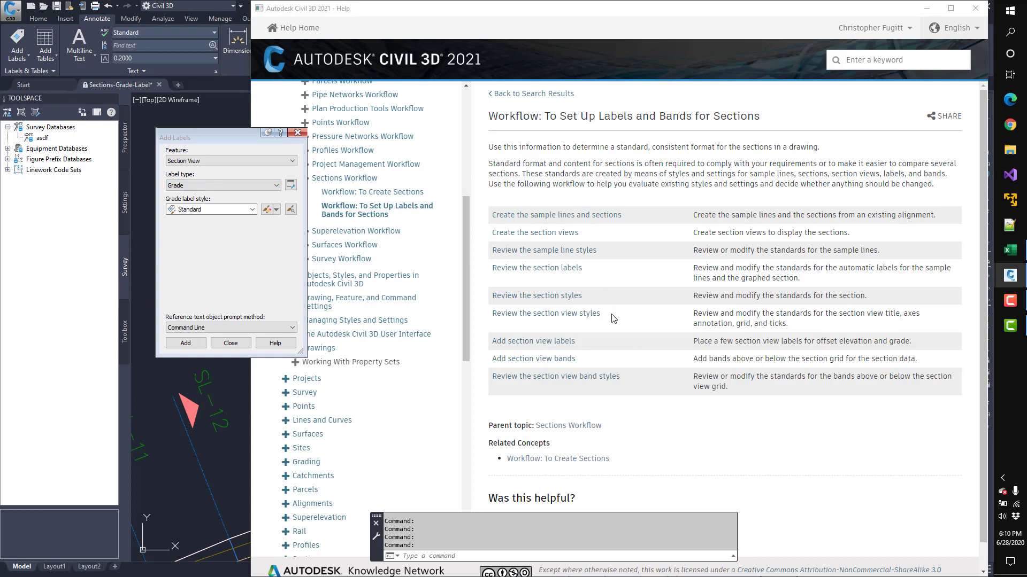
Copy "section view labels" from the article and rate it not helpful because the information was incorrect, incomplete, or confusing.
left_click_drag(588, 347, 508, 342)
key("ctrl+c")
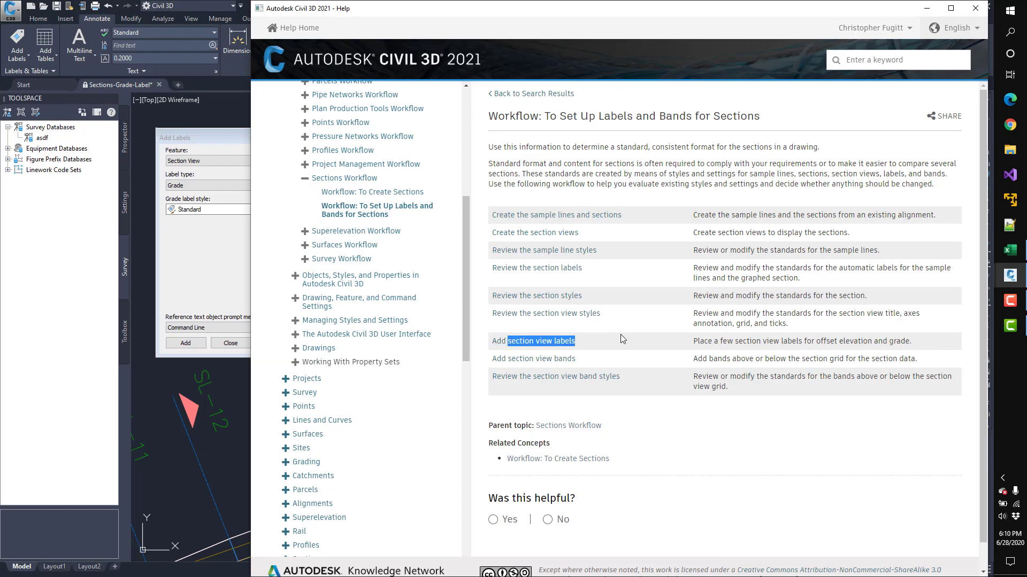
scroll(621, 335, "down", 1)
left_click(545, 492)
scroll(628, 445, "down", 3)
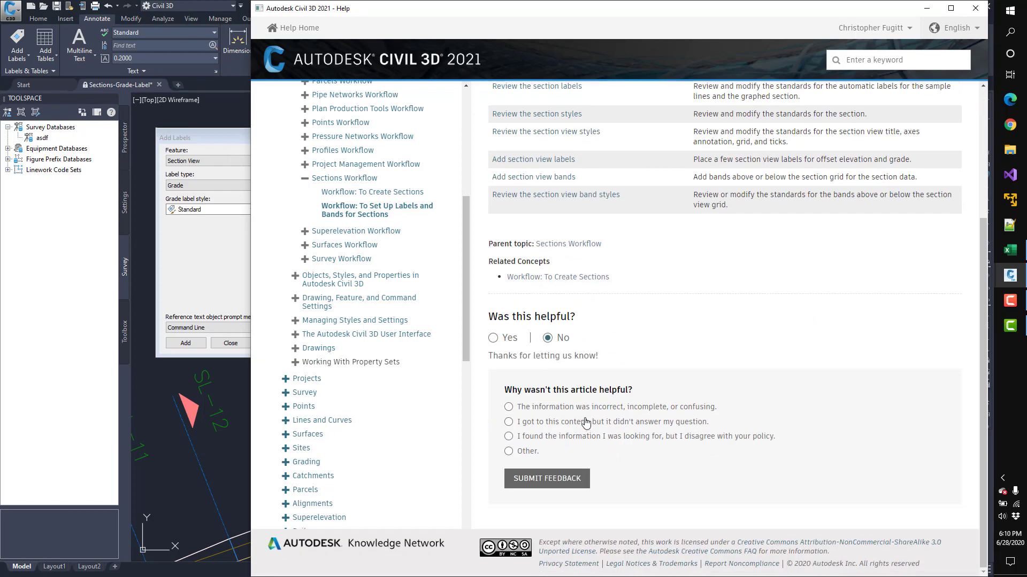
left_click(583, 409)
left_click(595, 448)
Enter the feedback comment "section view labels is missing the Projection Type labels.", reusing the copied phrase.
key("ctrl+v")
type("is missing ")
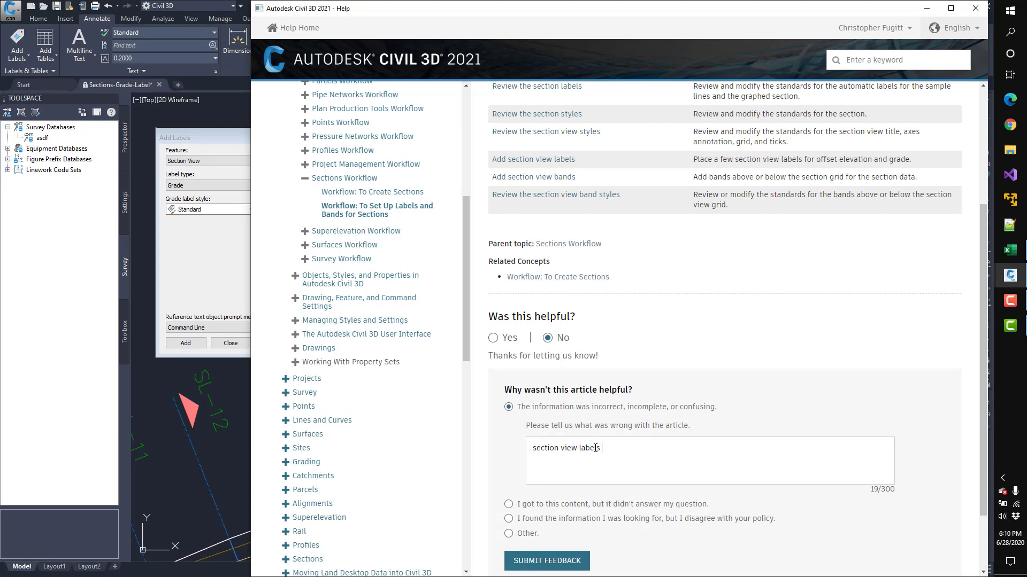
type("the Projection Type labels.")
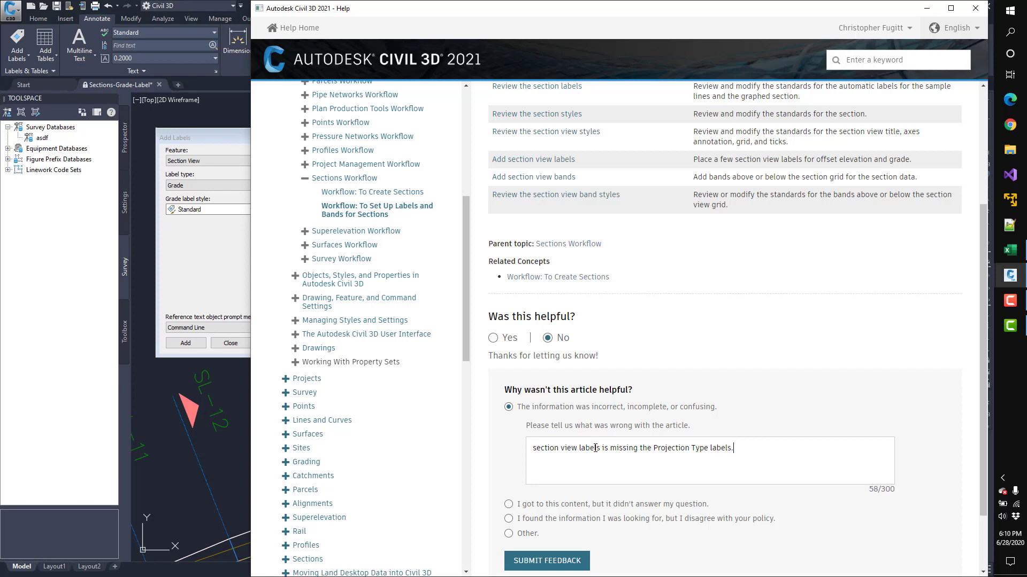
Review the article's workflow order and add a new comment line "The order breaks the order used earlier in the help. In that the".
scroll(804, 394, "up", 2)
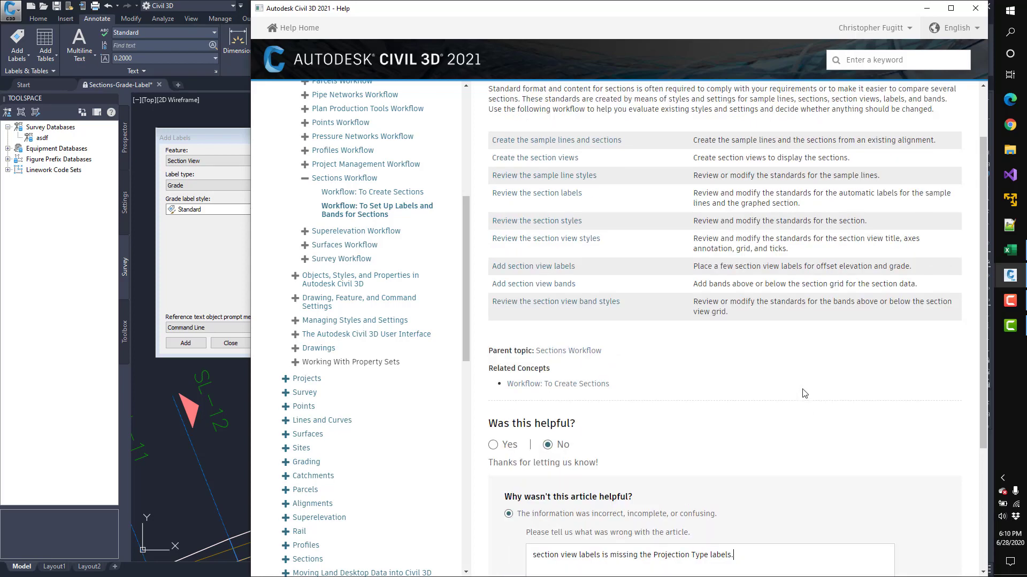
scroll(805, 394, "up", 2)
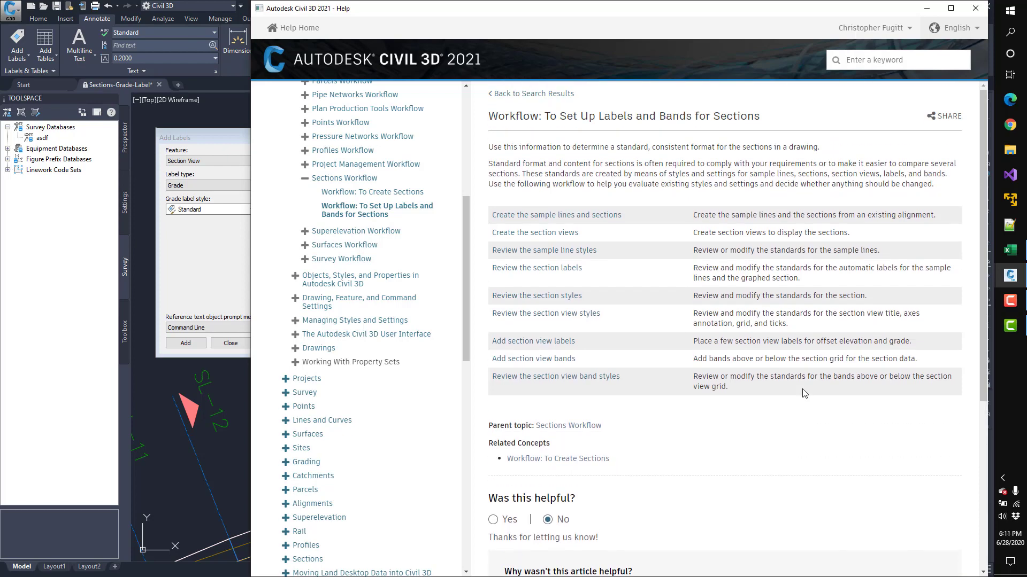
scroll(804, 393, "down", 5)
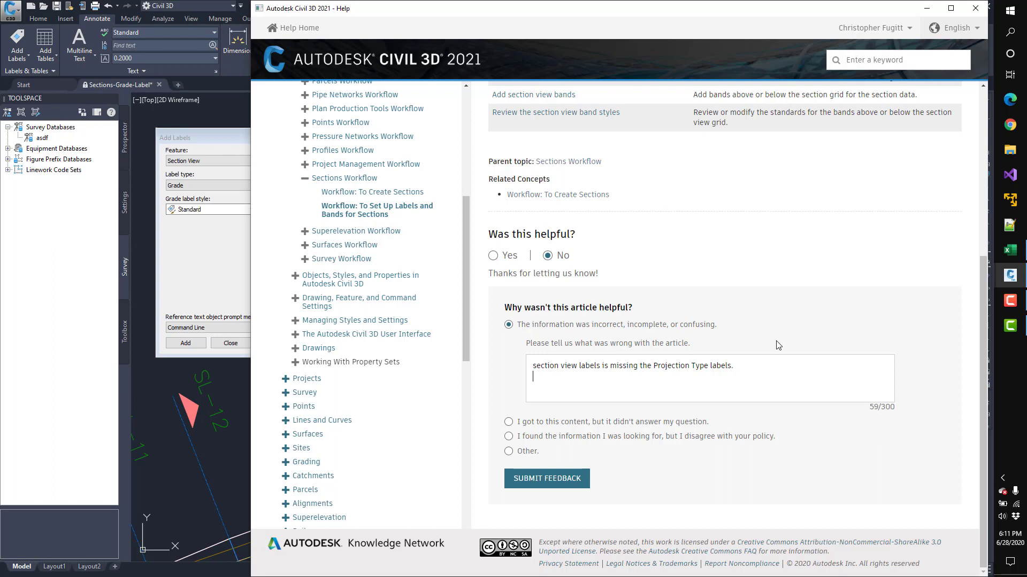
type("he ")
type("order breaks the ")
type("t")
type("order us")
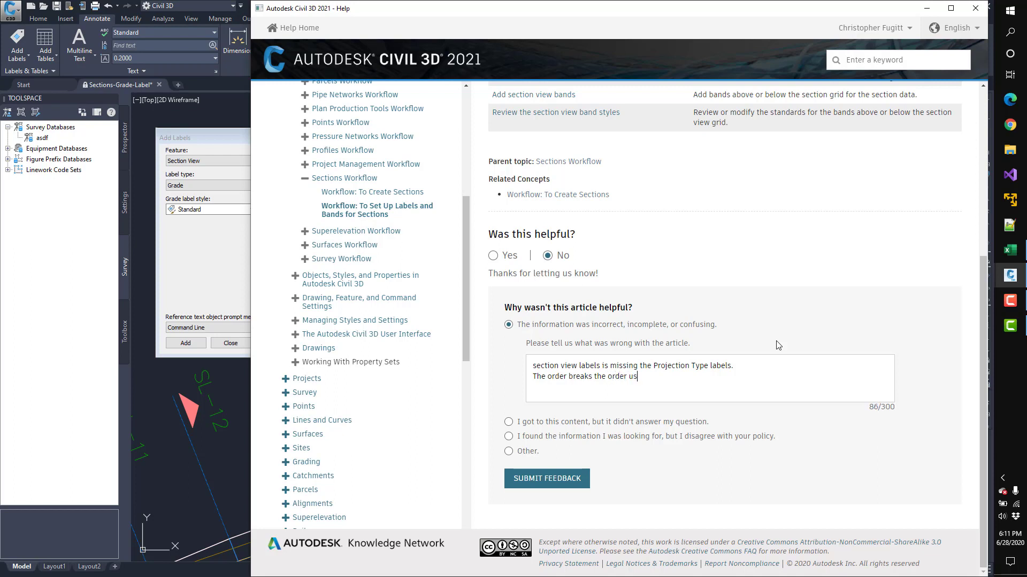
type("ed earlier in the help. In that the ")
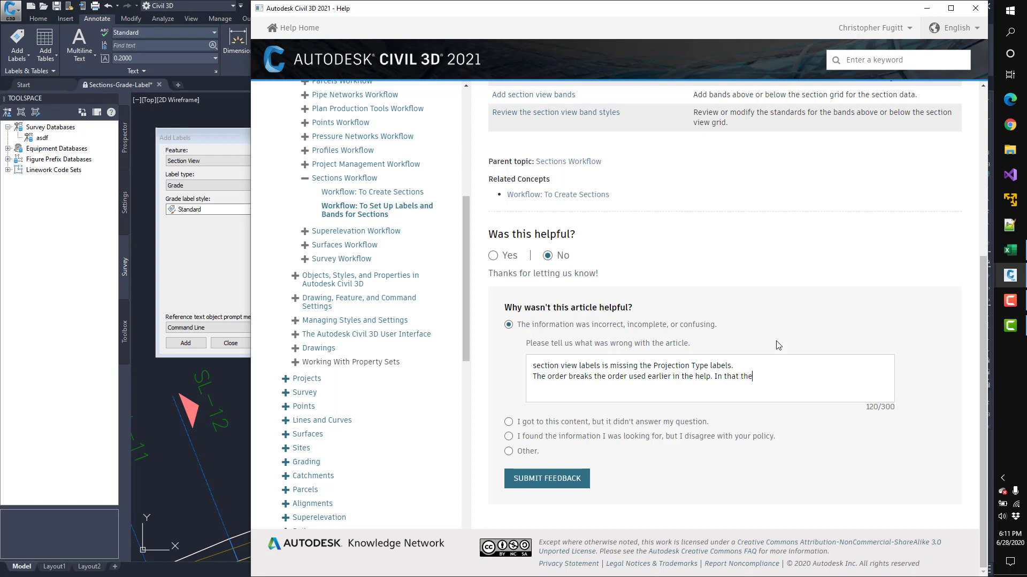
Complete the comment with "setup is done first and then the objection creation. This does it backwards.".
type("setup is done first and the")
key("BackSpace")
type("n the ")
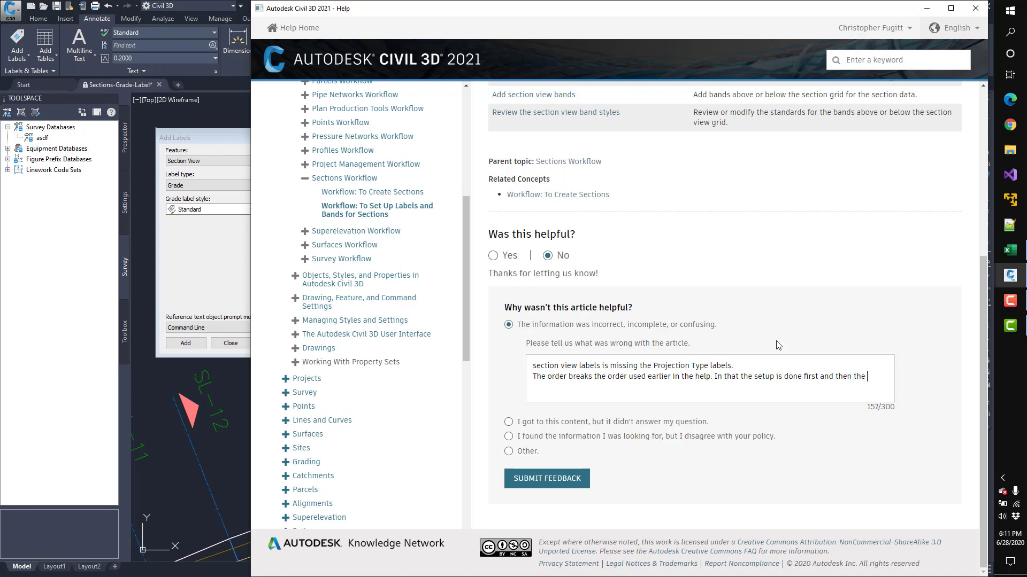
type("objection creation. This does it bac")
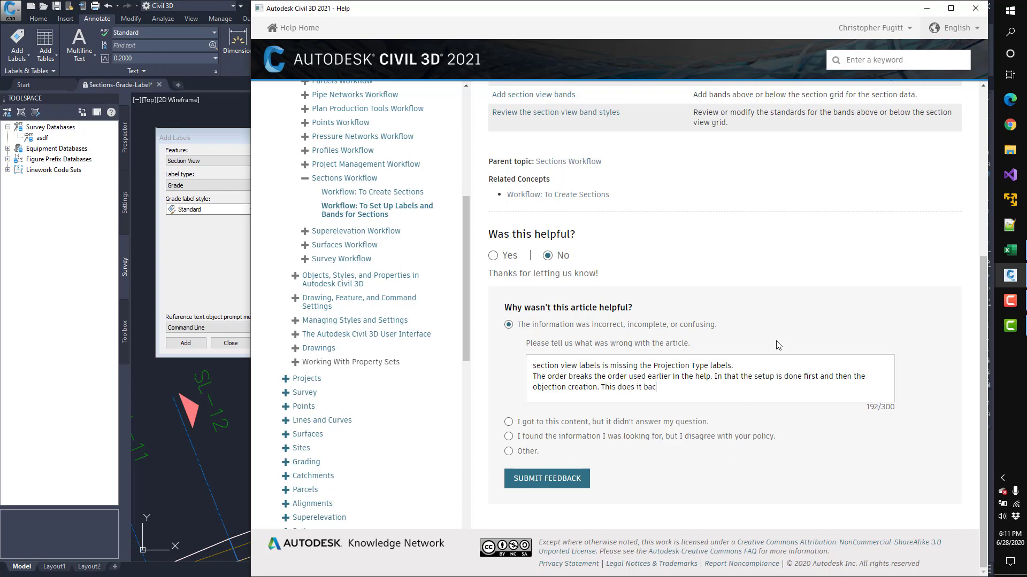
type("kwards.")
Begin a help search term with "S" and submit the pending feedback on the labels and bands article.
scroll(396, 212, "up", 5)
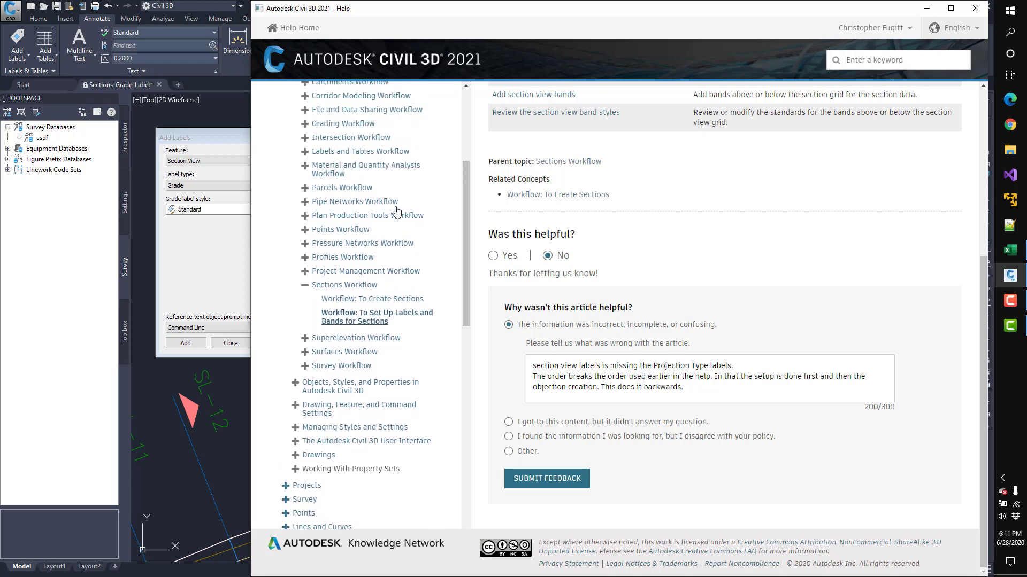
scroll(396, 213, "up", 1)
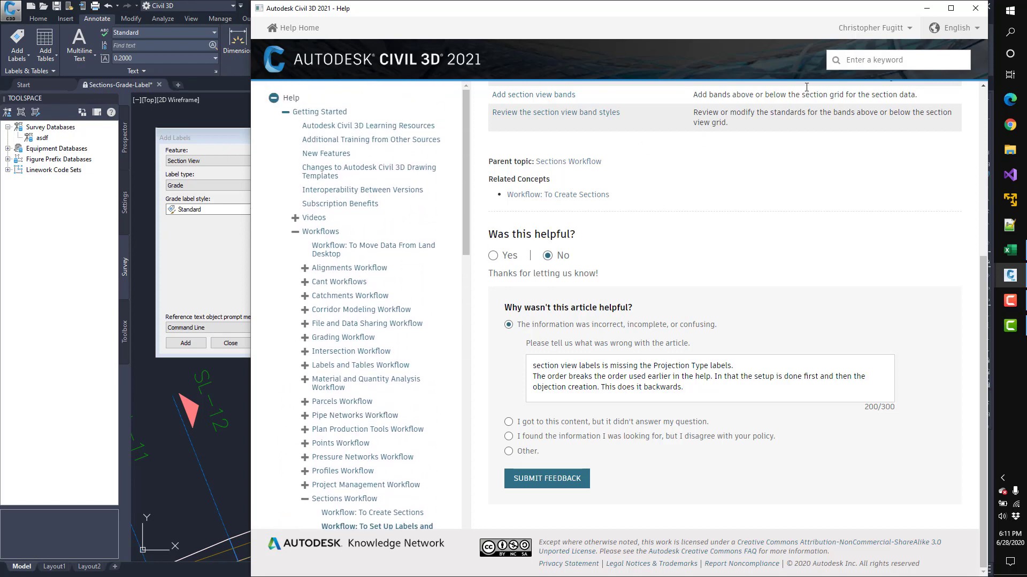
left_click(910, 61)
type("S")
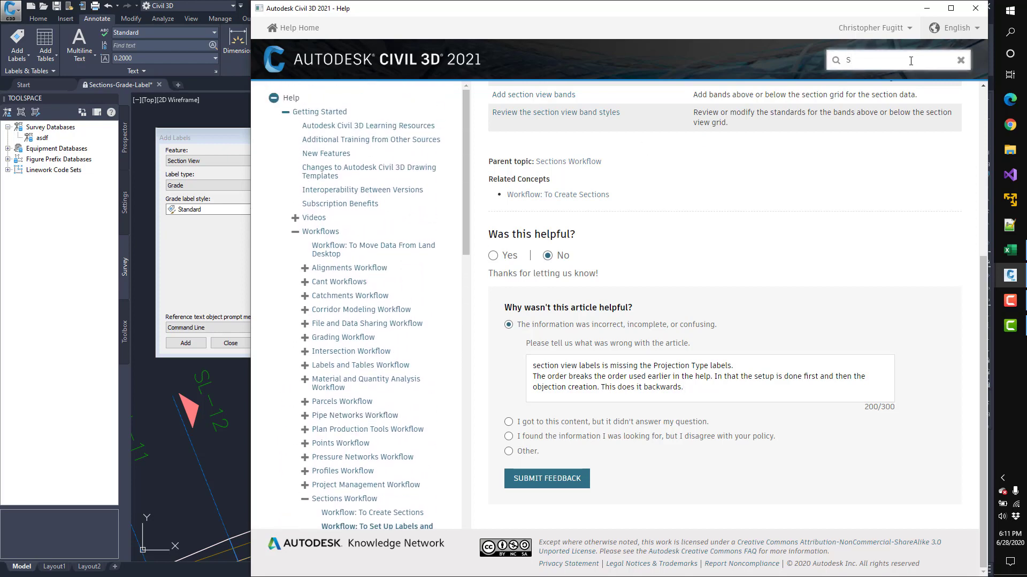
left_click(536, 480)
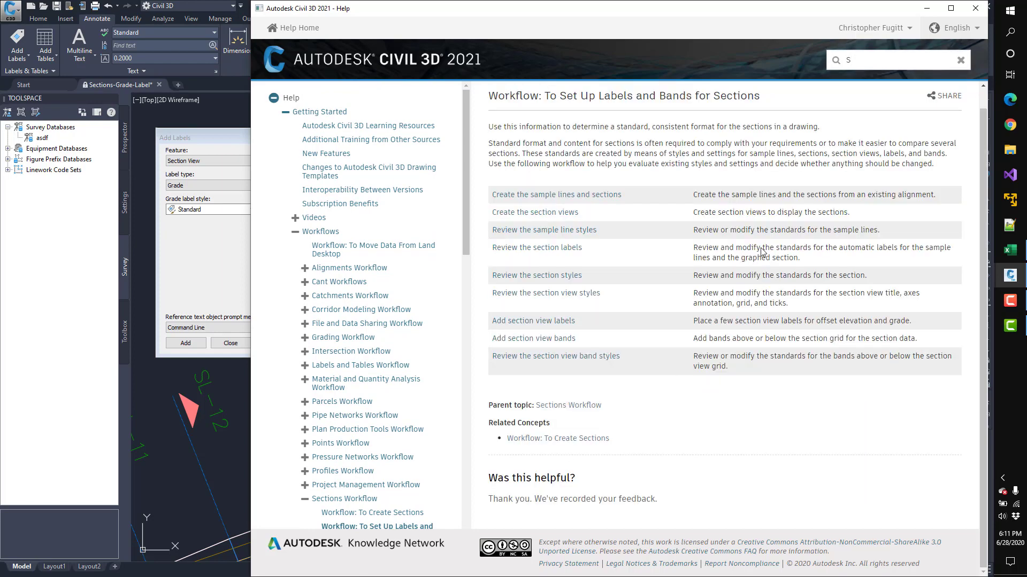
Complete the help search term as "Setup" and run the search.
left_click(900, 63)
type("e")
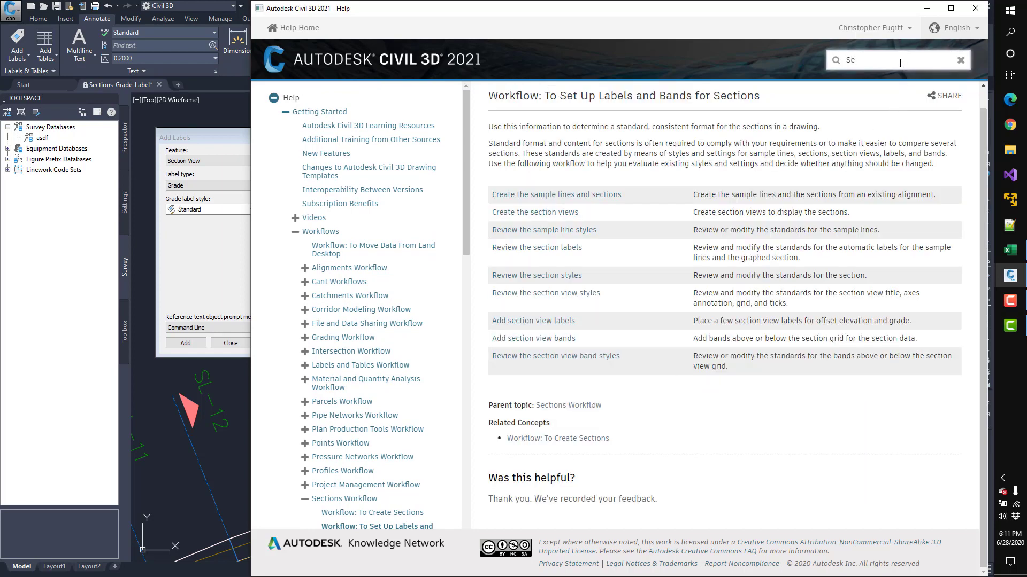
type("tup")
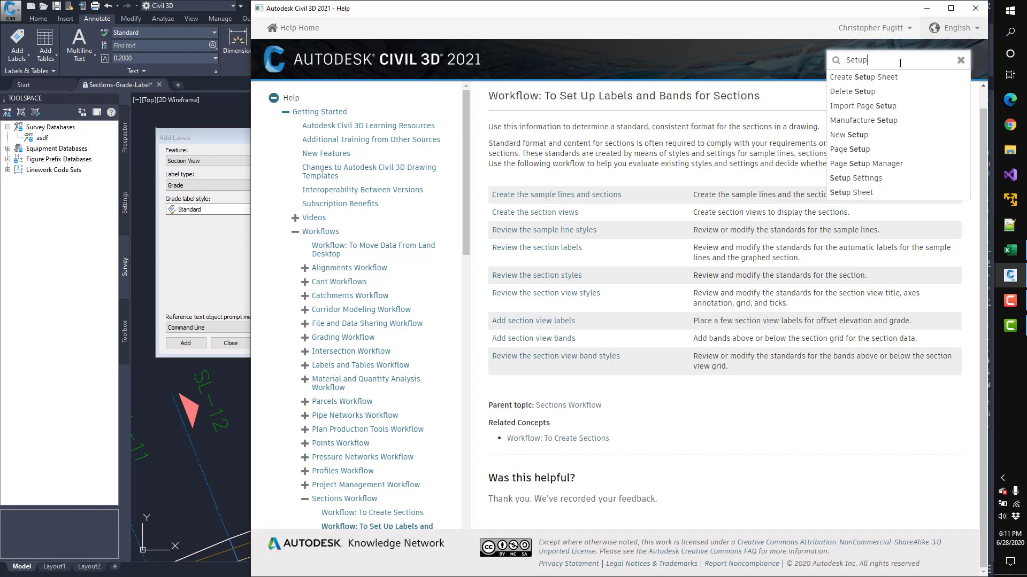
key("Return")
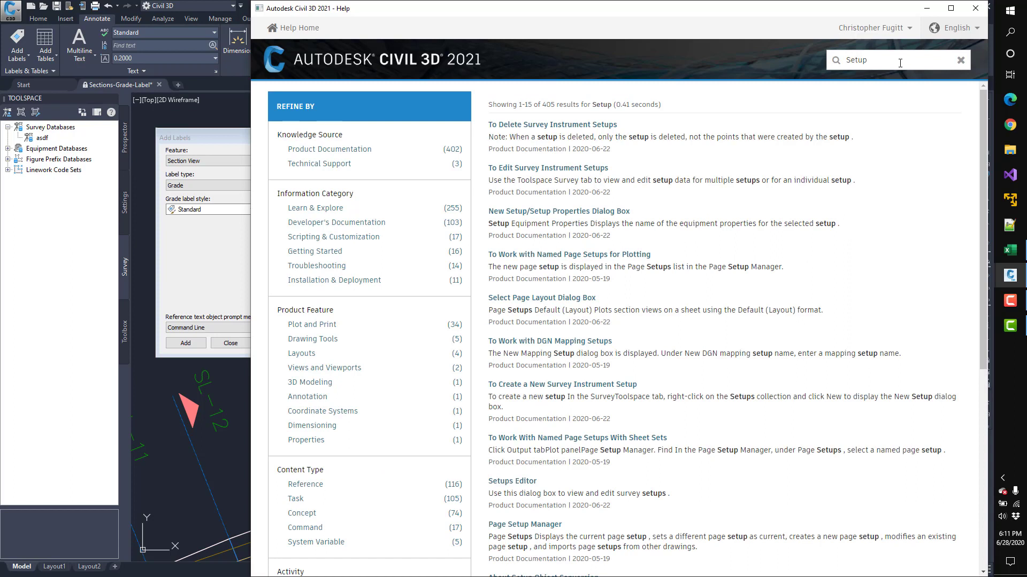
Search the help for "Set up" as two words and look through the first page of results.
double_click(738, 537)
left_click(858, 60)
key("Return")
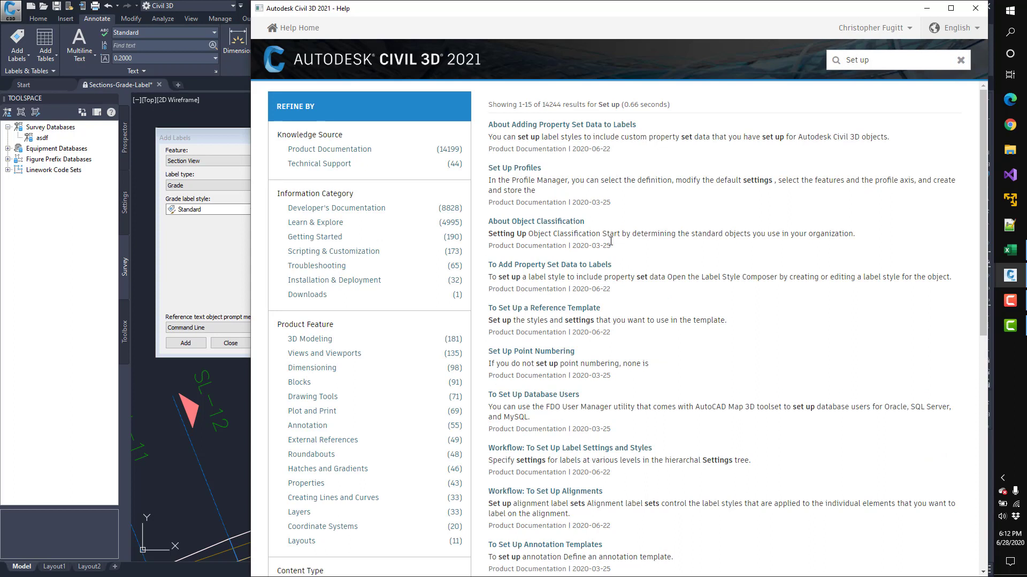
scroll(610, 241, "down", 8)
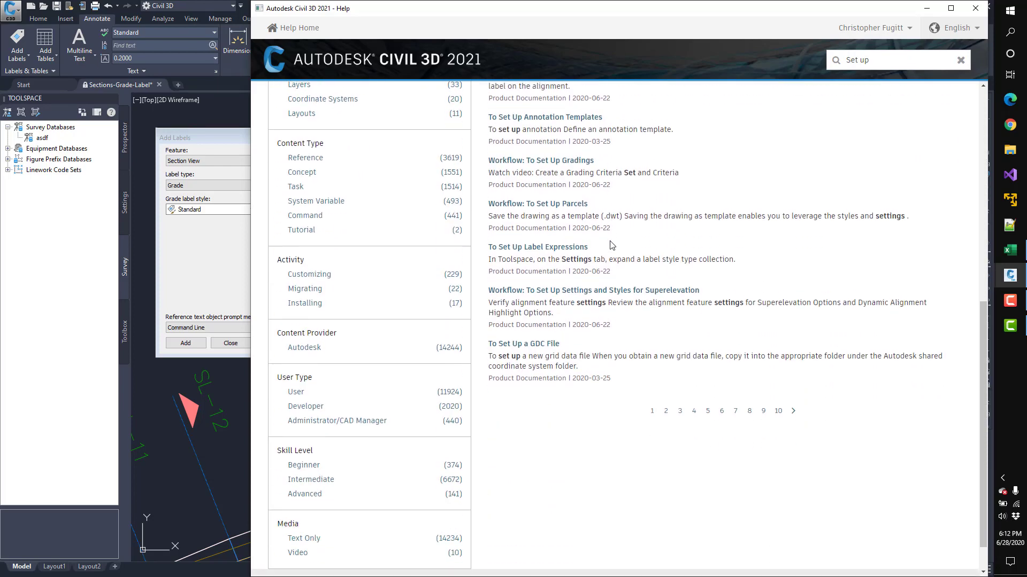
scroll(612, 245, "up", 10)
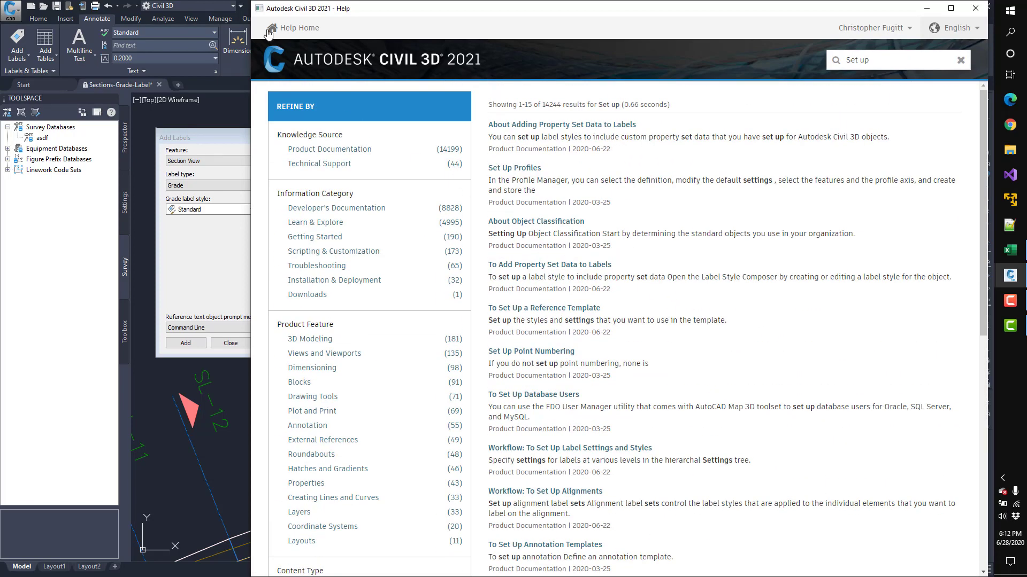
Clear the search keyword and go back to the earlier "Setup" search results.
left_click(960, 60)
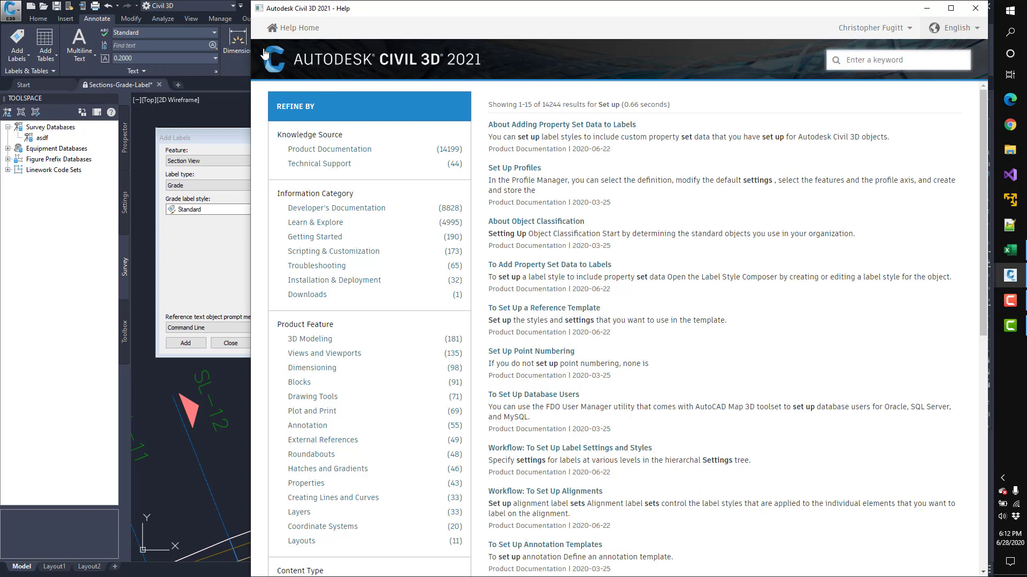
right_click(577, 165)
left_click(598, 172)
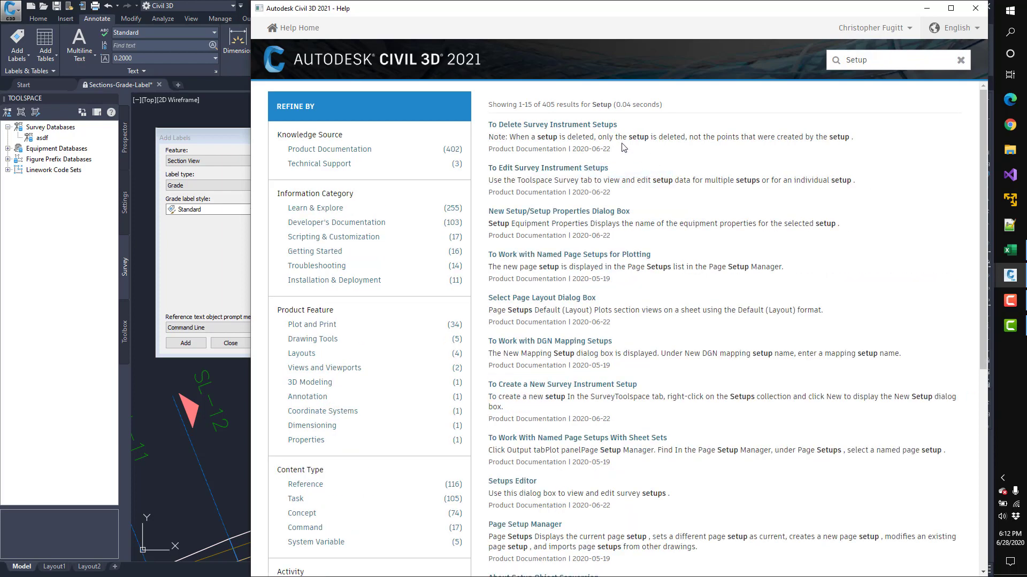
Maximize the Help window, return to the "Workflow: To Set Up Labels and Bands for Sections" article, and check its contents tree and feedback status.
left_click(951, 8)
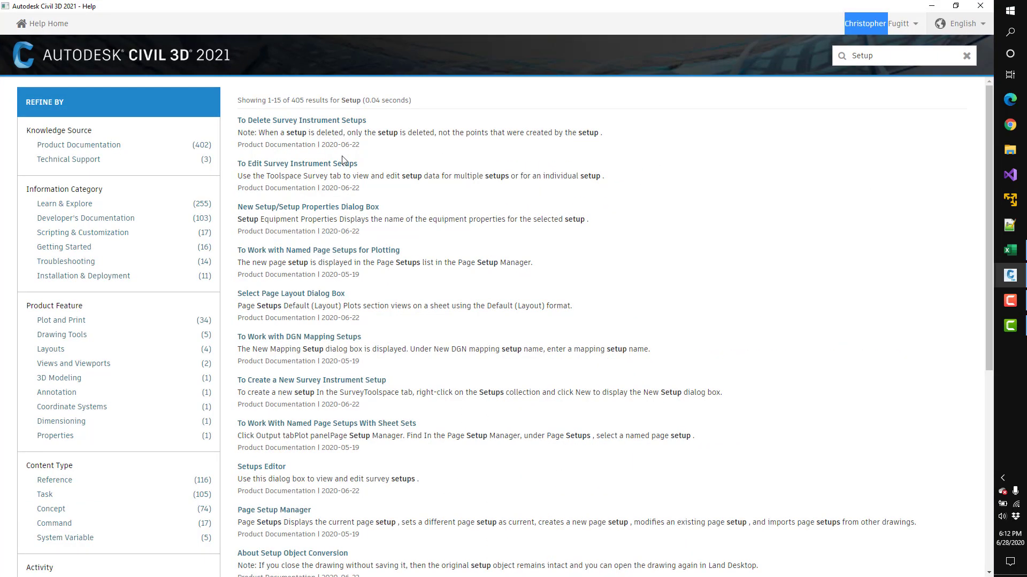
right_click(599, 205)
left_click(623, 222)
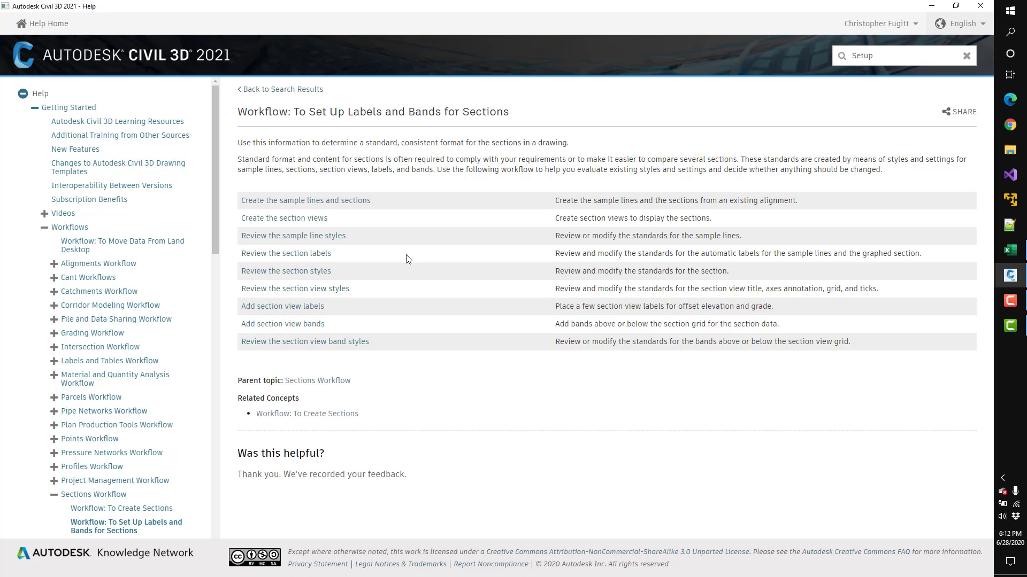
scroll(151, 308, "down", 5)
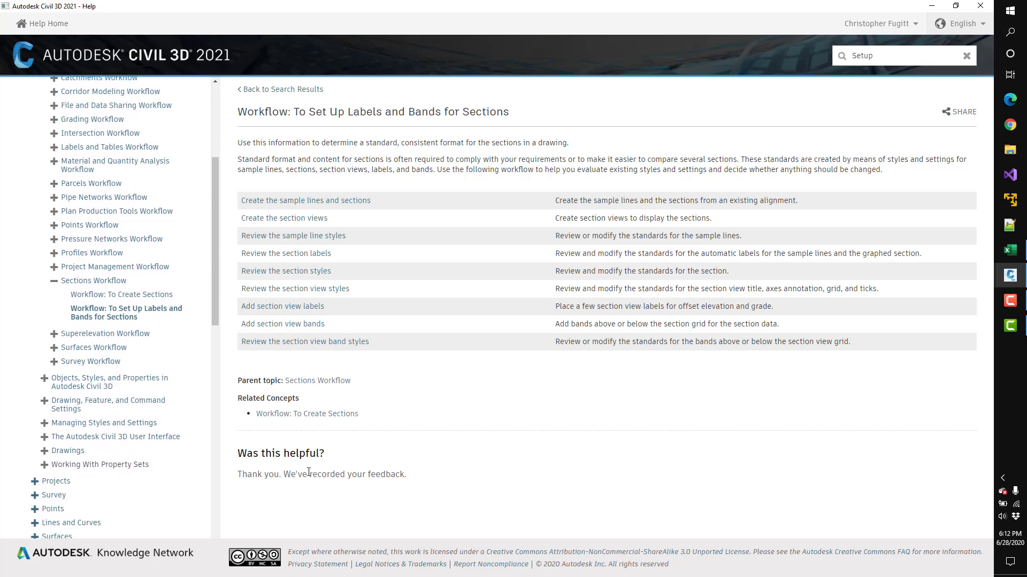
triple_click(283, 476)
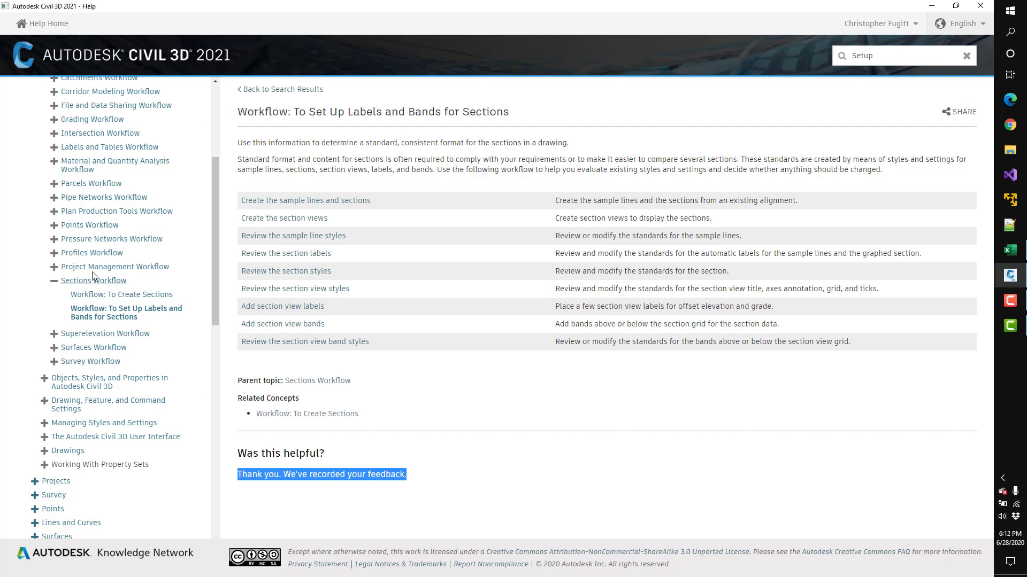